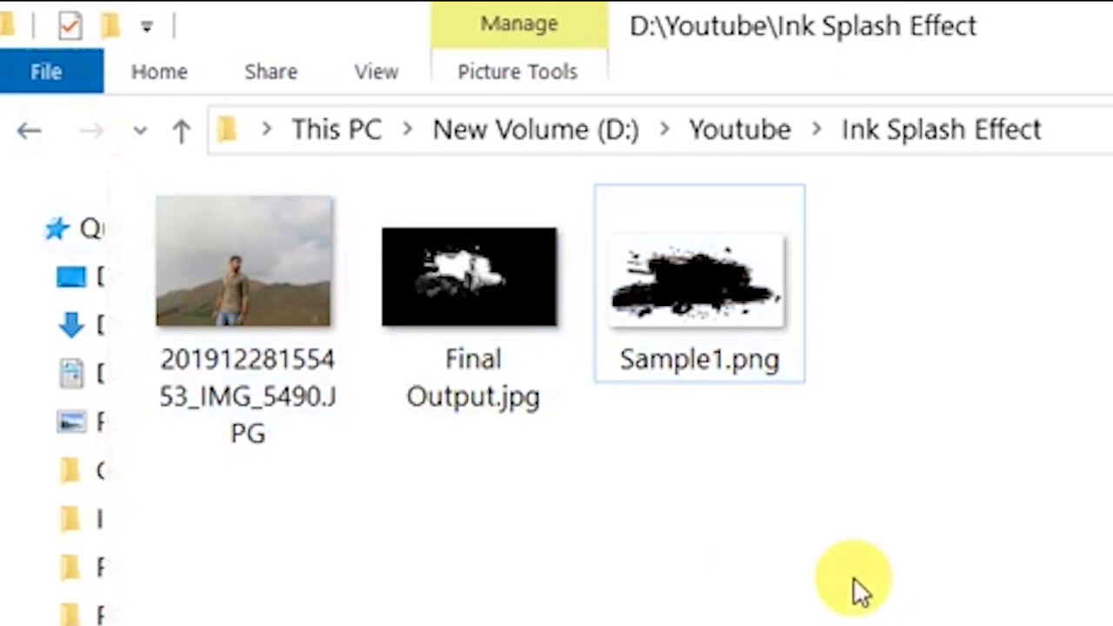
{"action": "left_click", "coordinate": [295, 304]}
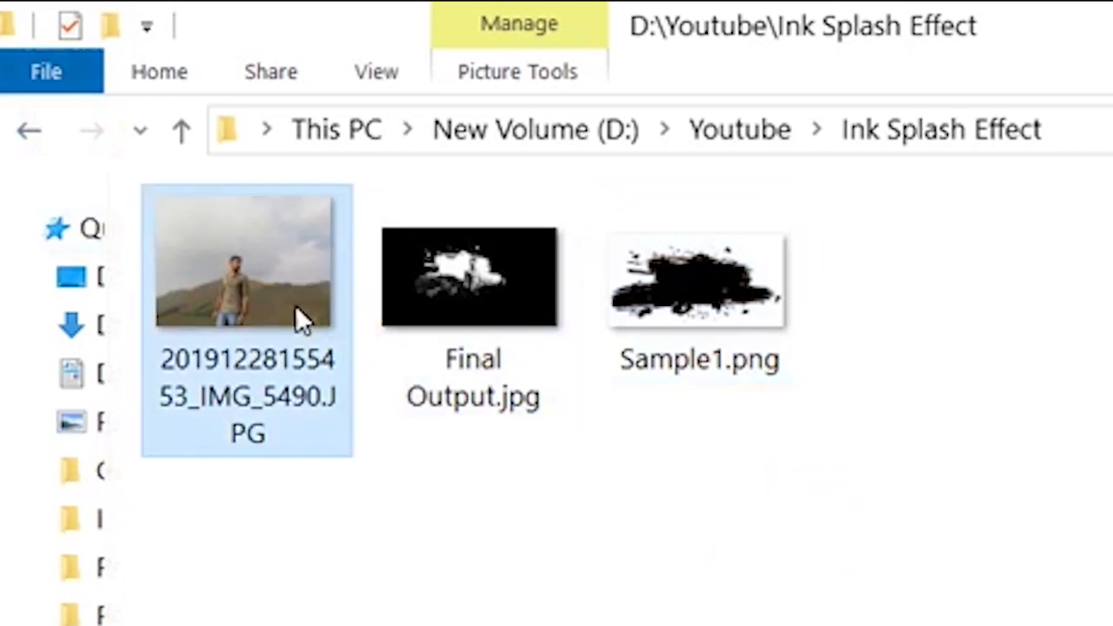
{"action": "left_click", "coordinate": [752, 283], "text": "ctrl"}
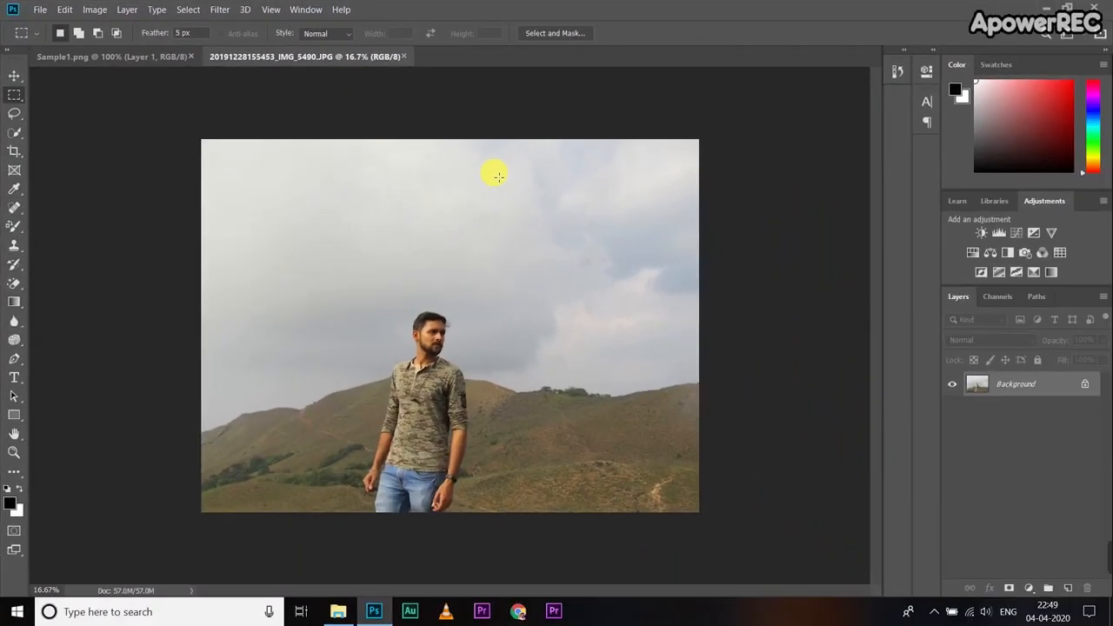
{"action": "left_click", "coordinate": [155, 57]}
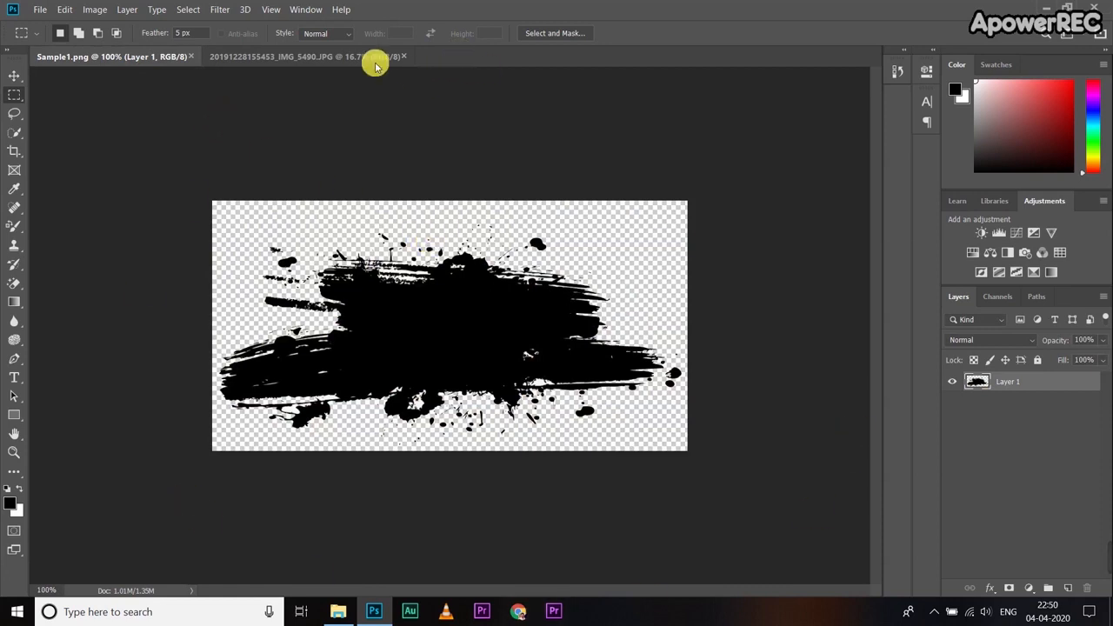
{"action": "left_click", "coordinate": [335, 57]}
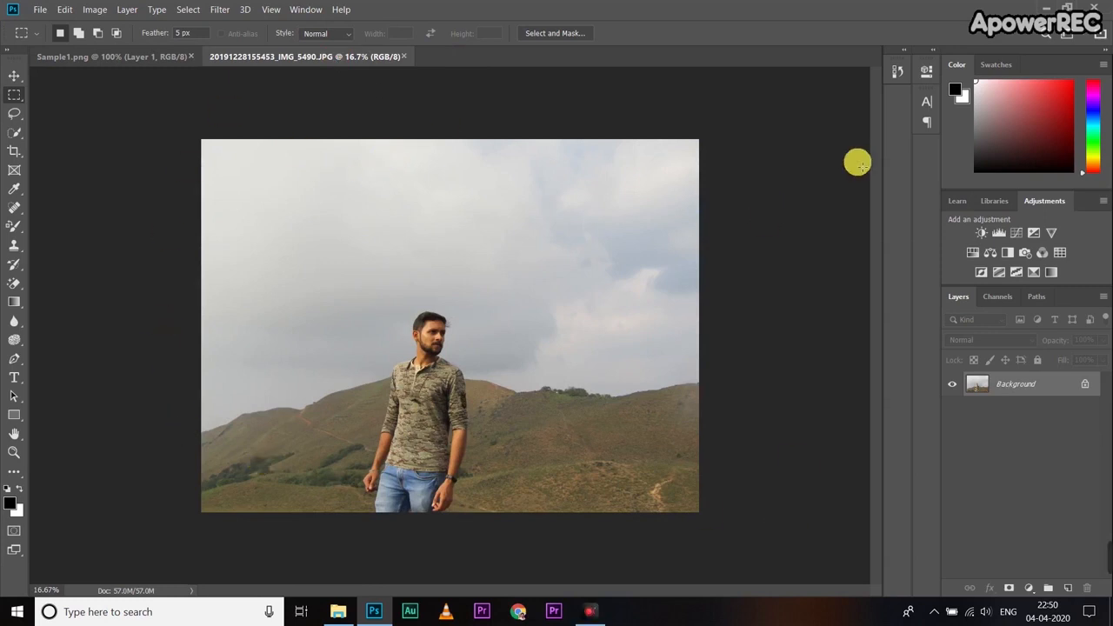
Step: Create a new 2560 x 1440 px RGB document at 1000 pixels/inch with a white background
{"action": "left_click", "coordinate": [40, 10]}
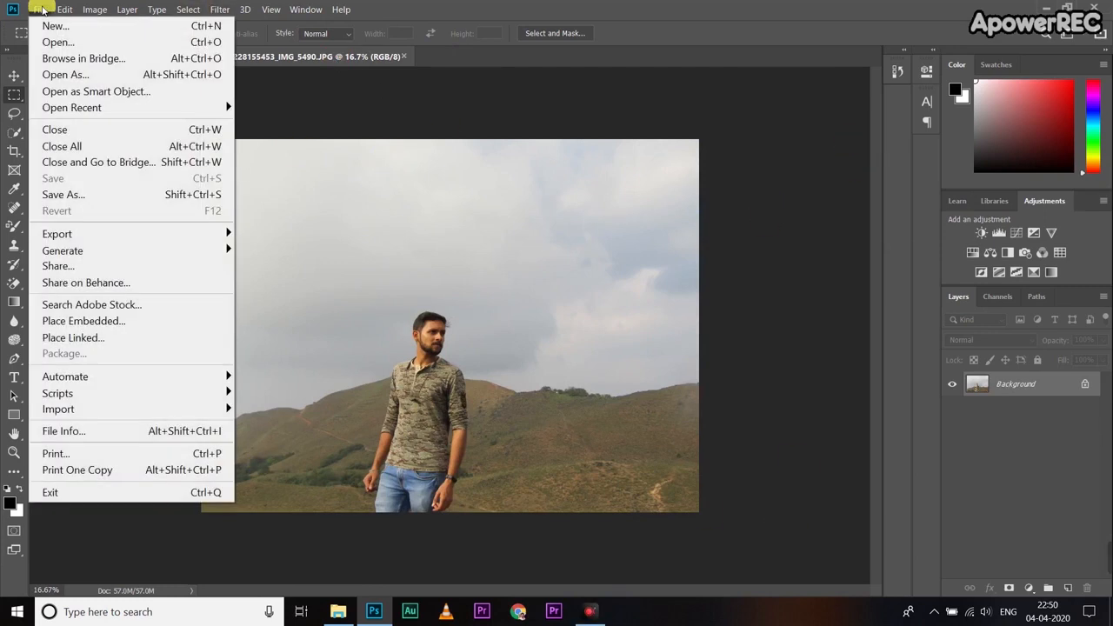
{"action": "left_click", "coordinate": [50, 25]}
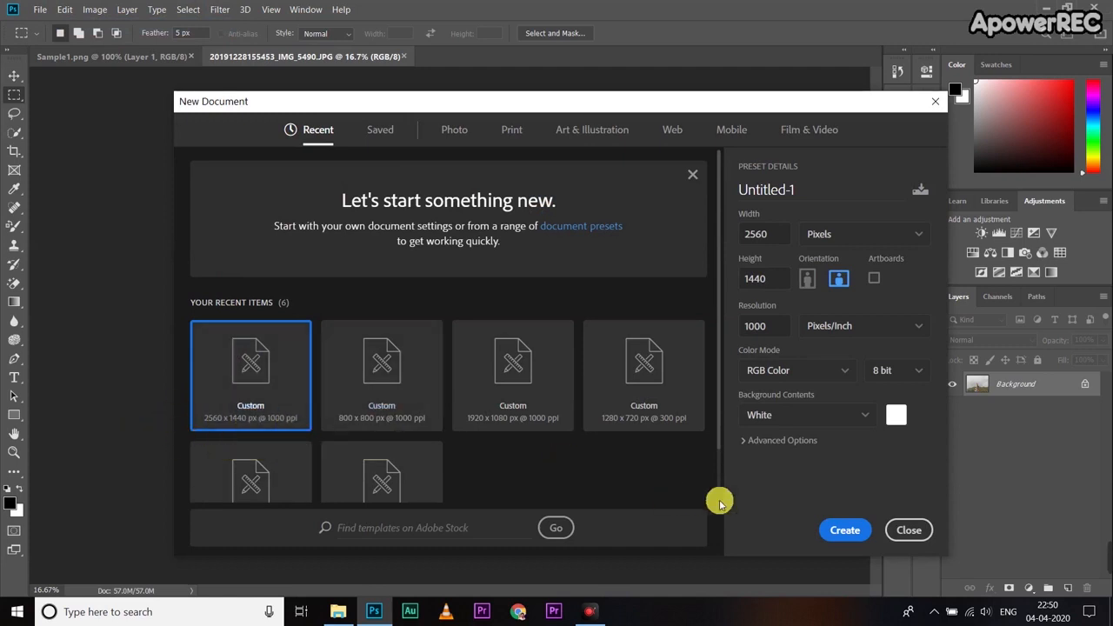
{"action": "left_click", "coordinate": [848, 530]}
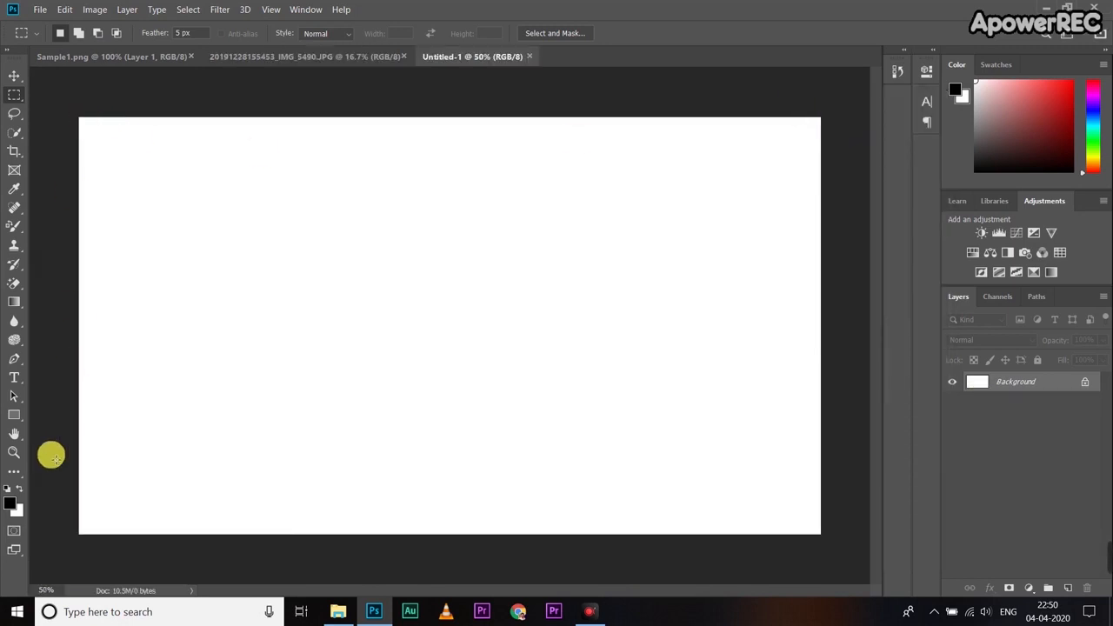
Step: Copy the black ink splash from Sample1.png onto the blank Untitled-1 canvas as a new layer
{"action": "left_click", "coordinate": [311, 54]}
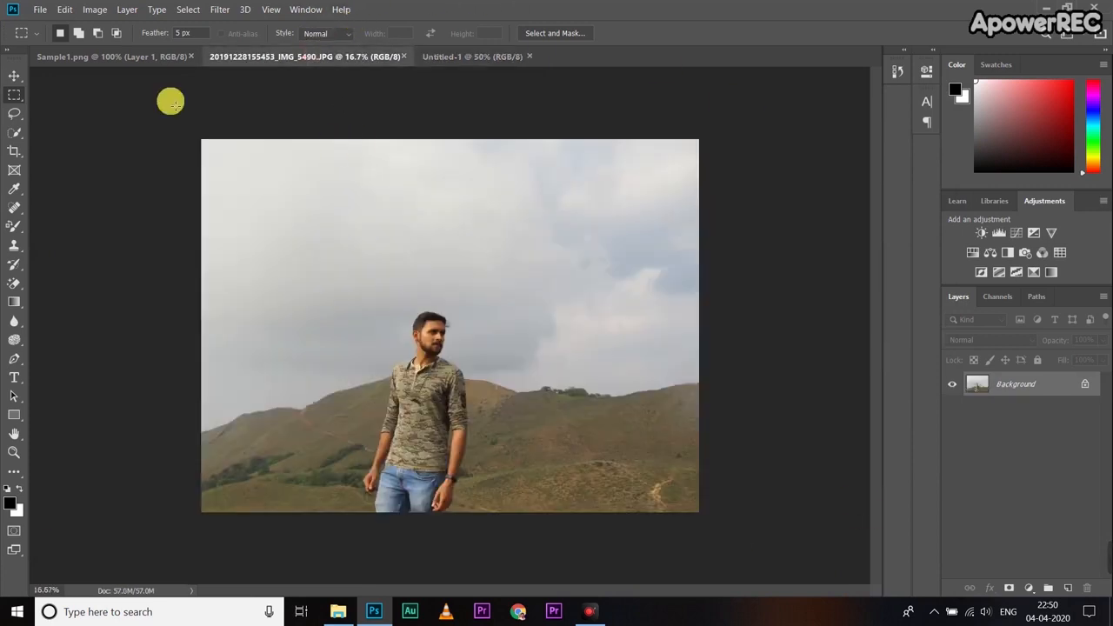
{"action": "left_click", "coordinate": [109, 59]}
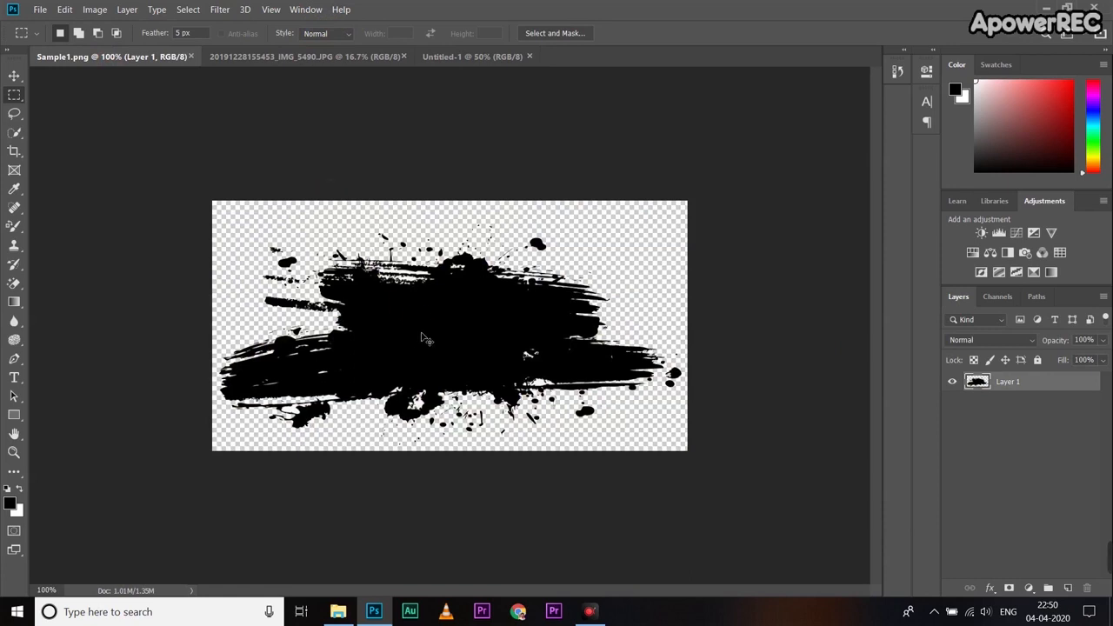
{"action": "left_click_drag", "start_coordinate": [426, 339], "coordinate": [508, 111]}
{"action": "left_click_drag", "start_coordinate": [513, 260], "coordinate": [502, 277]}
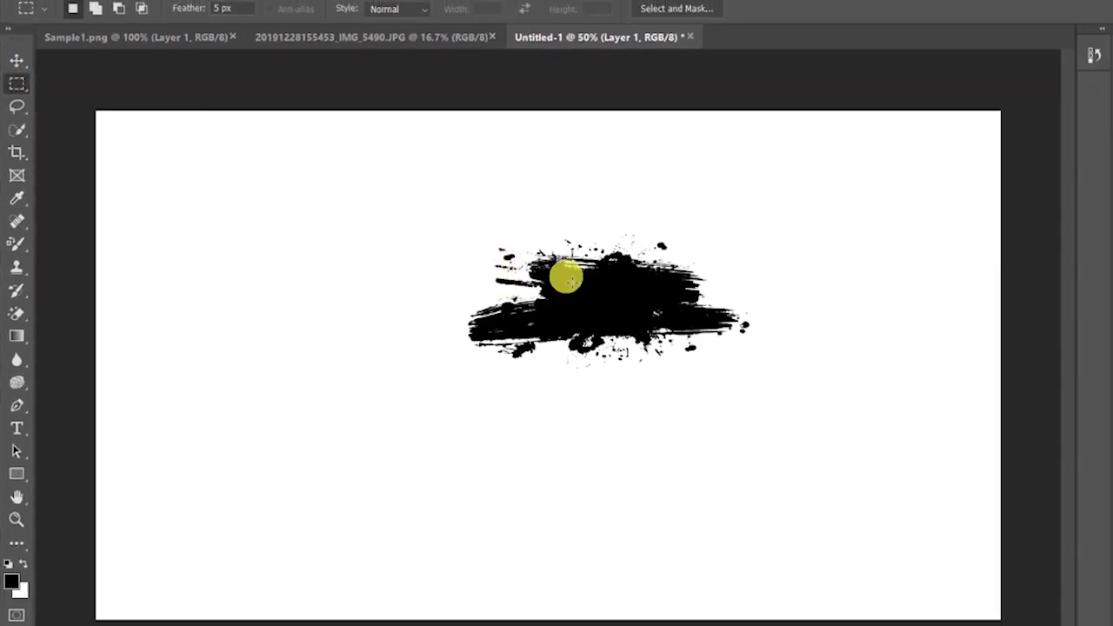
Step: Enlarge the ink splash to about 227% with Free Transform and centre it on the canvas
{"action": "right_click", "coordinate": [582, 280]}
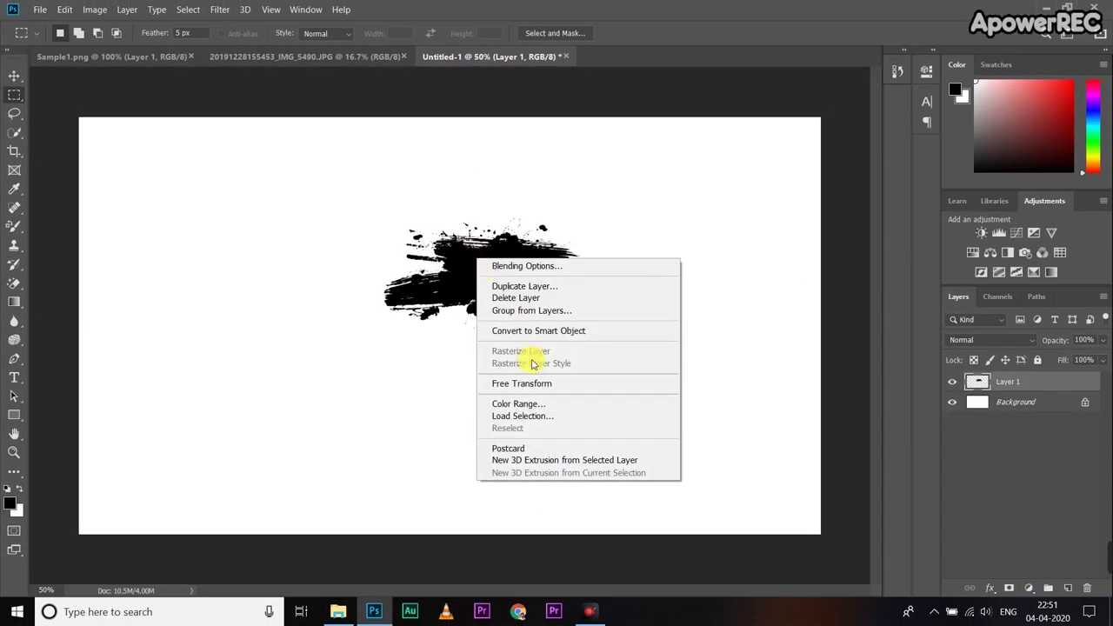
{"action": "left_click", "coordinate": [538, 384]}
{"action": "left_click_drag", "start_coordinate": [616, 326], "coordinate": [729, 467]}
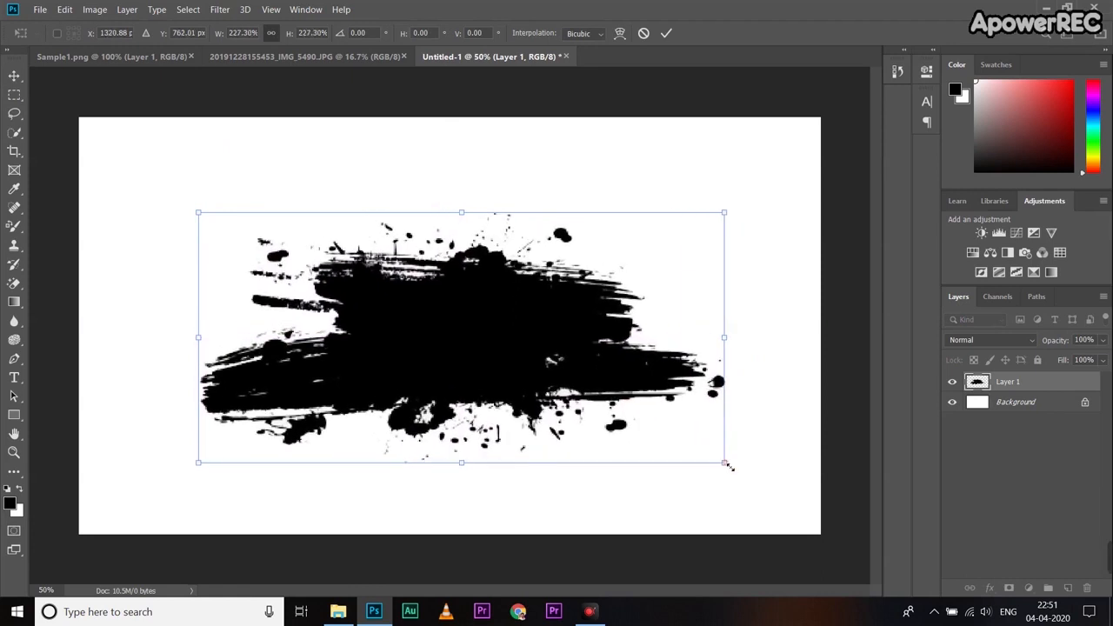
{"action": "mouse_move", "coordinate": [667, 421]}
{"action": "left_mouse_down"}
{"action": "mouse_move", "coordinate": [640, 421]}
{"action": "mouse_move", "coordinate": [653, 417]}
{"action": "left_mouse_up"}
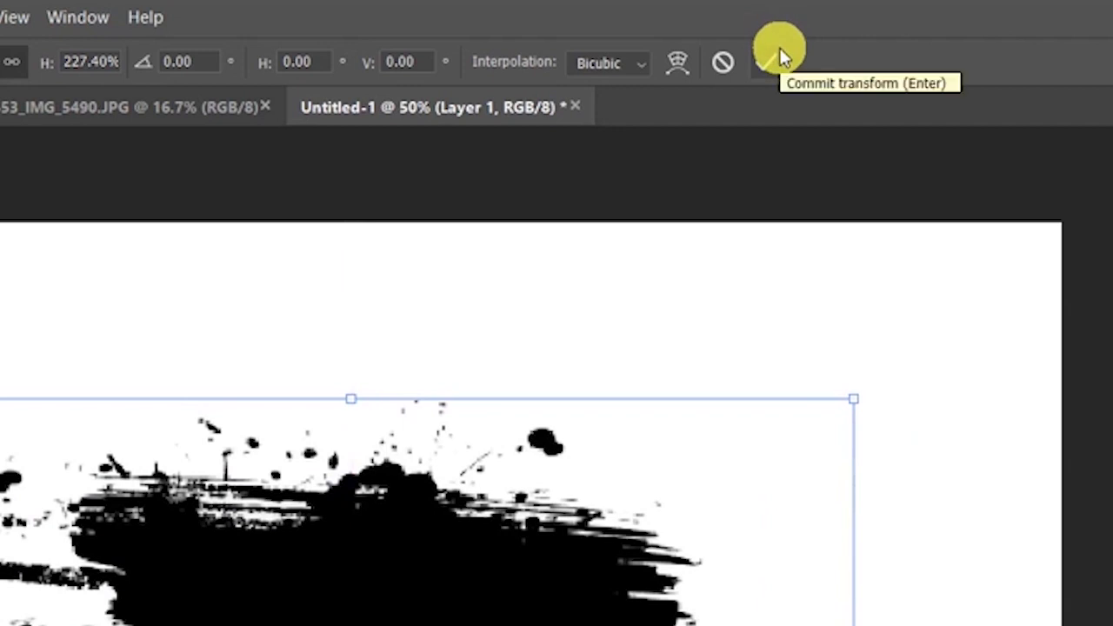
{"action": "left_click", "coordinate": [780, 47]}
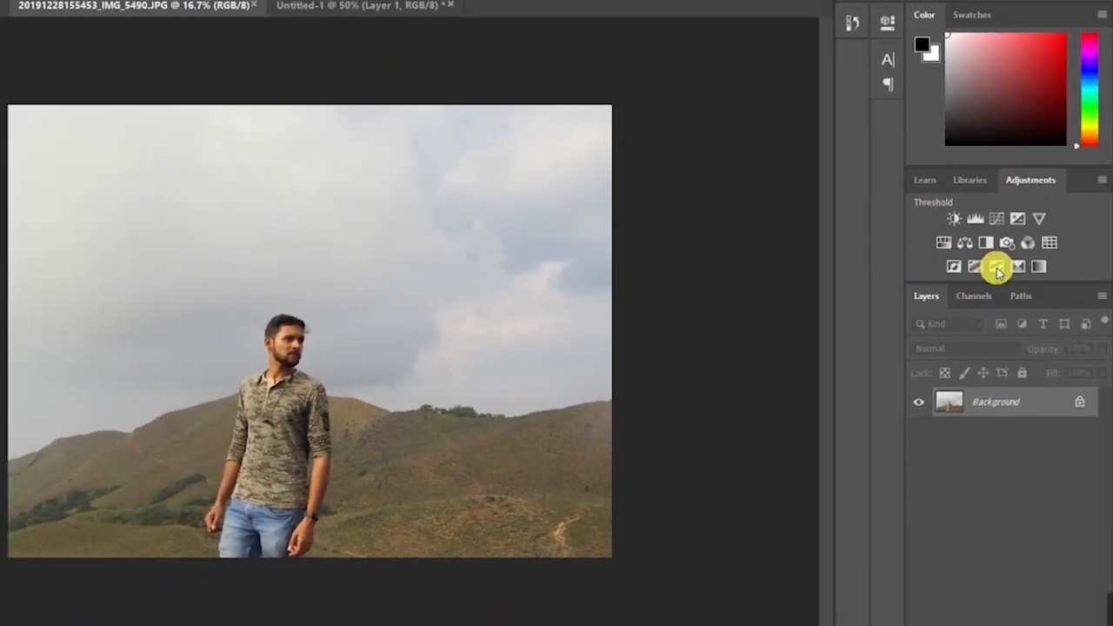
Step: Add a Threshold adjustment to the portrait photo and set its threshold level to 92
{"action": "left_click", "coordinate": [998, 269]}
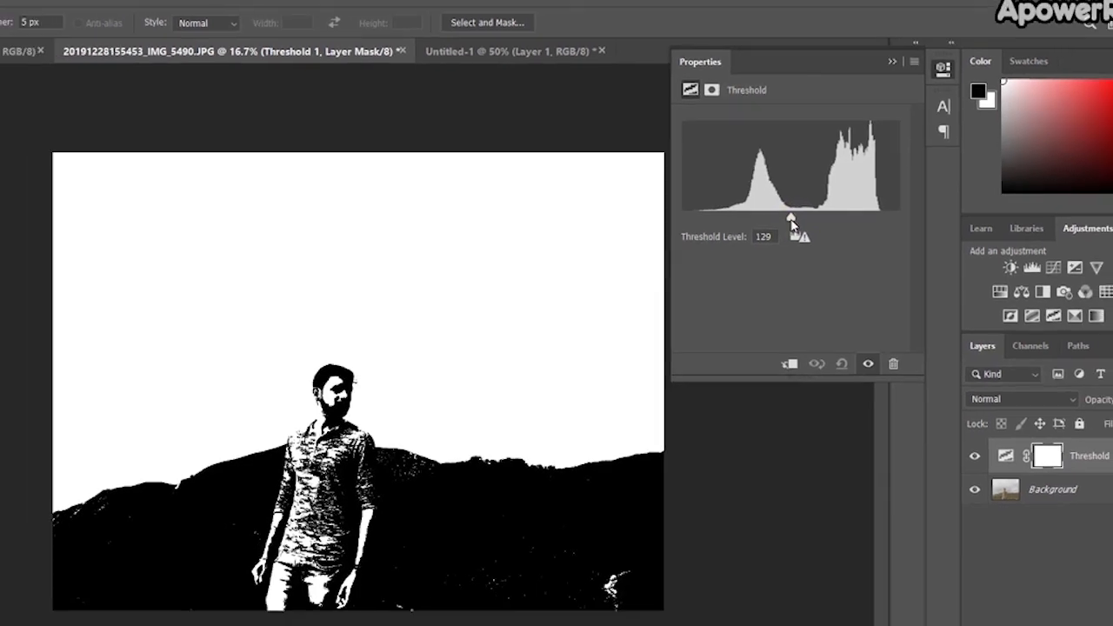
{"action": "left_click_drag", "start_coordinate": [750, 308], "coordinate": [728, 308]}
{"action": "mouse_move", "coordinate": [792, 191]}
{"action": "left_mouse_down"}
{"action": "mouse_move", "coordinate": [729, 188]}
{"action": "mouse_move", "coordinate": [889, 185]}
{"action": "mouse_move", "coordinate": [802, 201]}
{"action": "mouse_move", "coordinate": [778, 188]}
{"action": "left_mouse_up"}
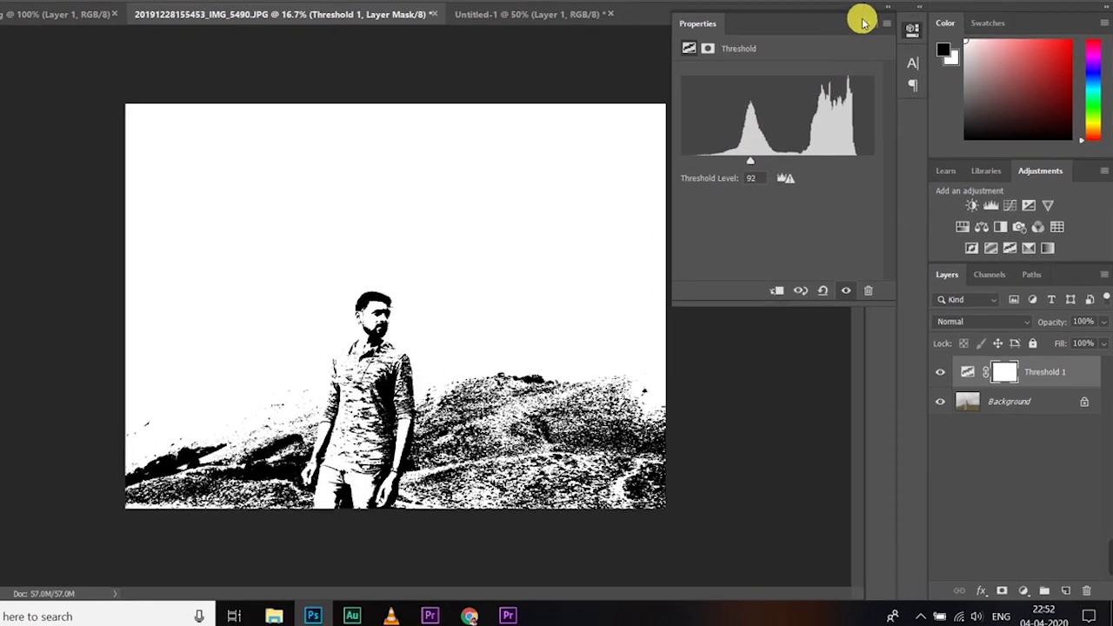
{"action": "left_click", "coordinate": [859, 1]}
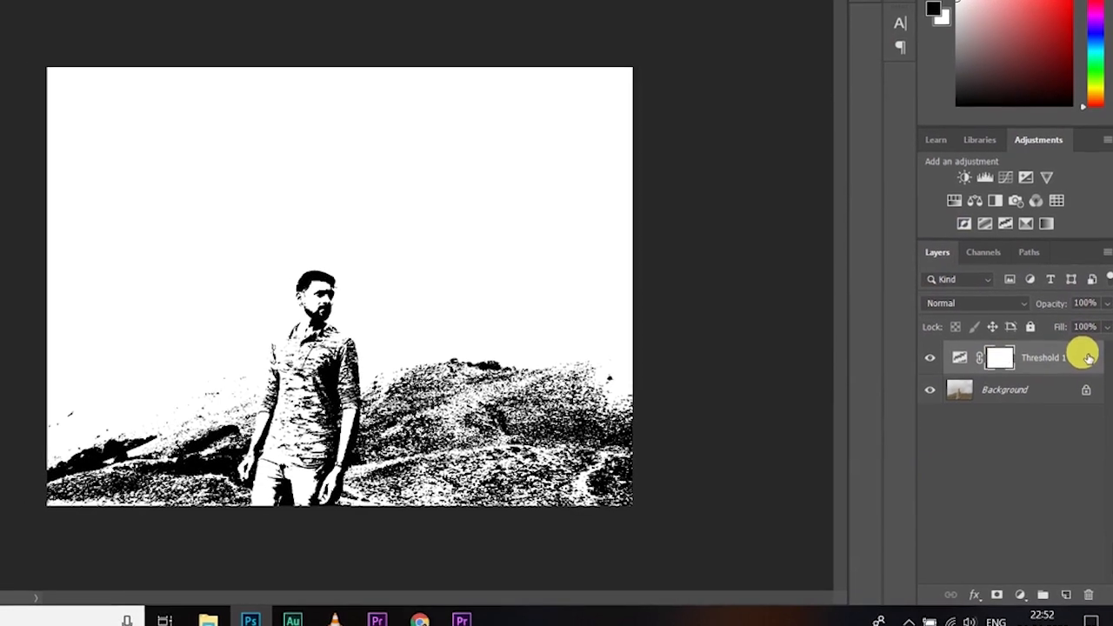
Step: Flatten the thresholded portrait image and copy it into Untitled-1 as a layer above the ink splash
{"action": "right_click", "coordinate": [1087, 363]}
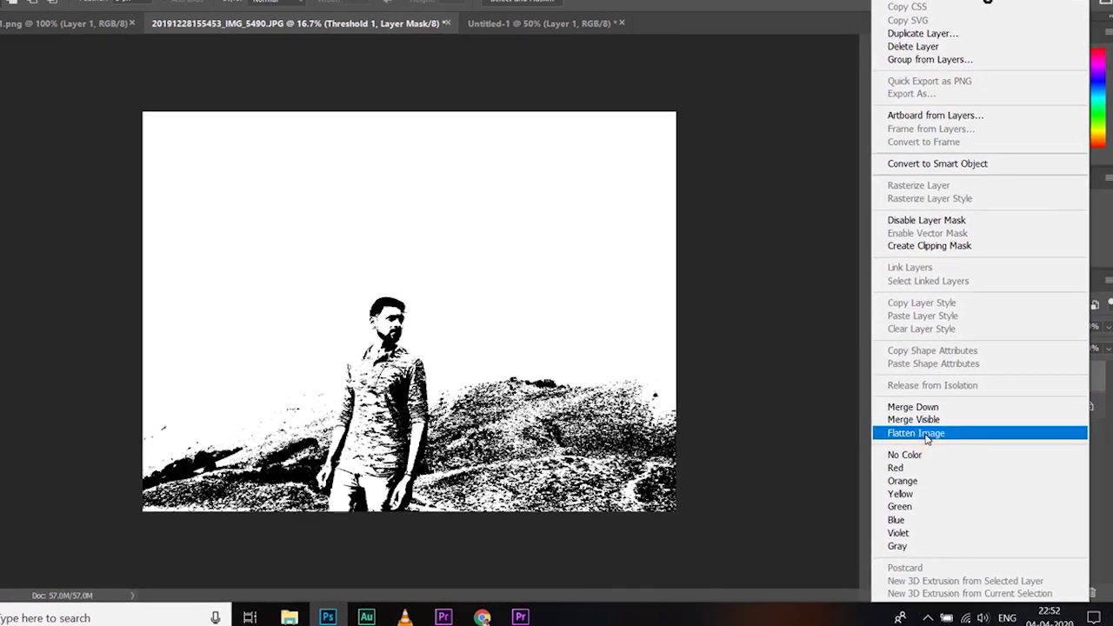
{"action": "left_click", "coordinate": [927, 430]}
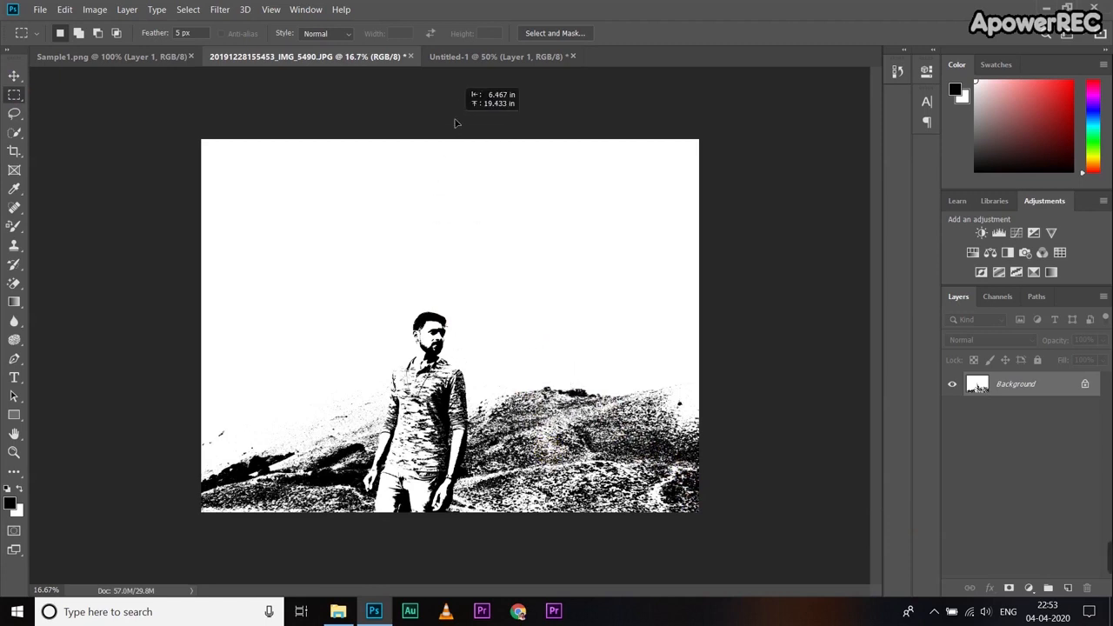
{"action": "left_click", "coordinate": [481, 59]}
{"action": "key", "text": "ctrl+v"}
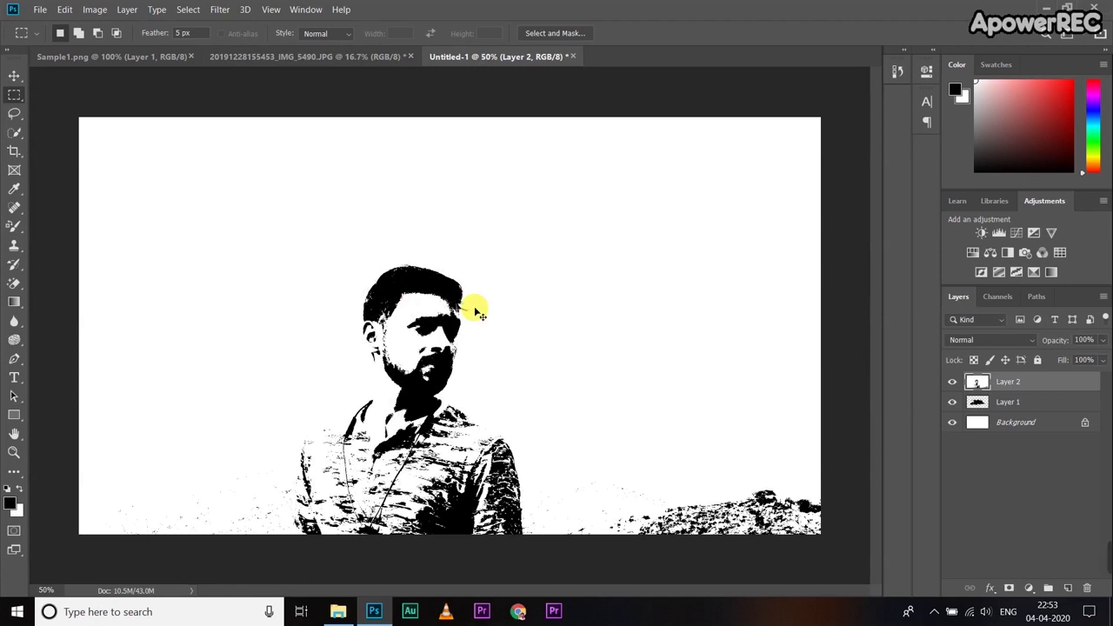
Step: Scale the portrait layer down to about 36% with Free Transform, keeping the man near the canvas centre
{"action": "scroll", "coordinate": [477, 312], "scroll_direction": "down", "scroll_amount": 3}
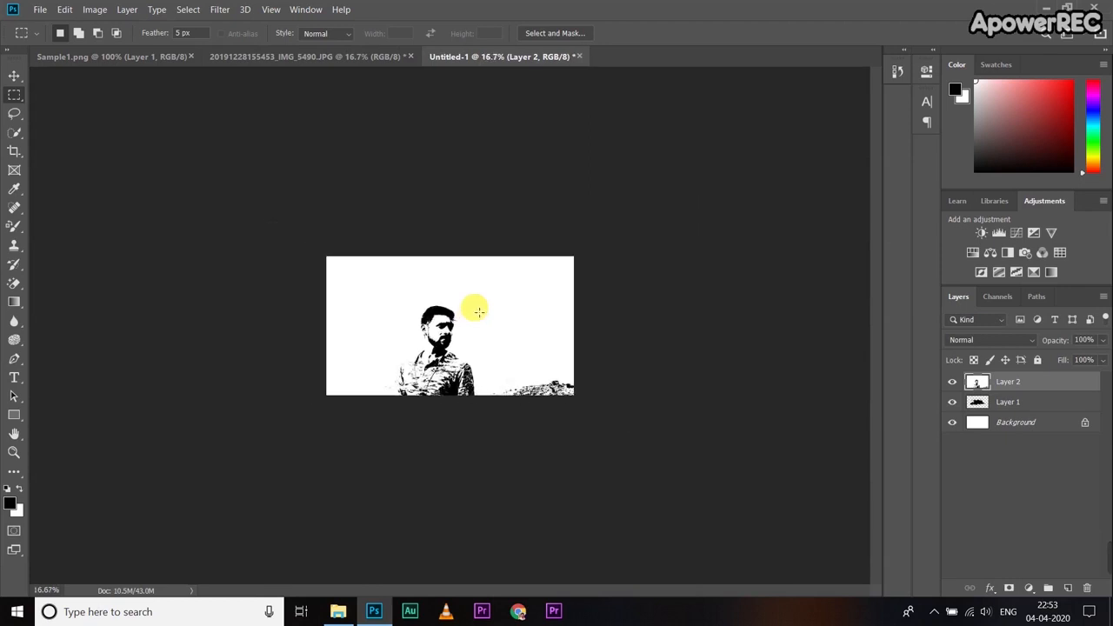
{"action": "right_click", "coordinate": [444, 339]}
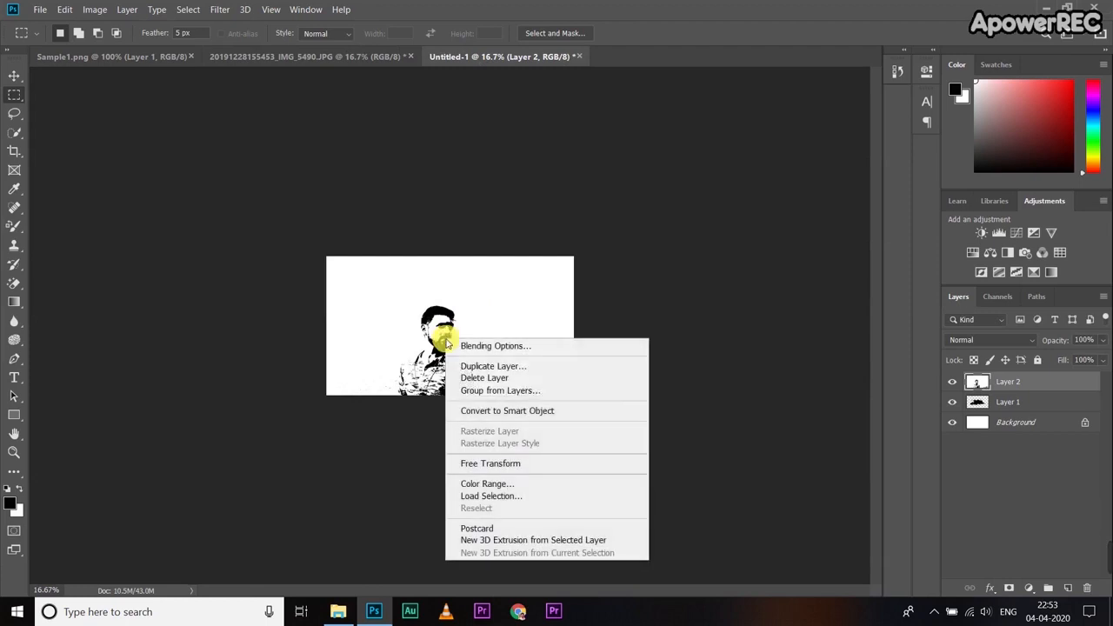
{"action": "left_click", "coordinate": [517, 464]}
{"action": "left_click_drag", "start_coordinate": [211, 135], "coordinate": [432, 305]}
{"action": "left_click_drag", "start_coordinate": [551, 386], "coordinate": [442, 293]}
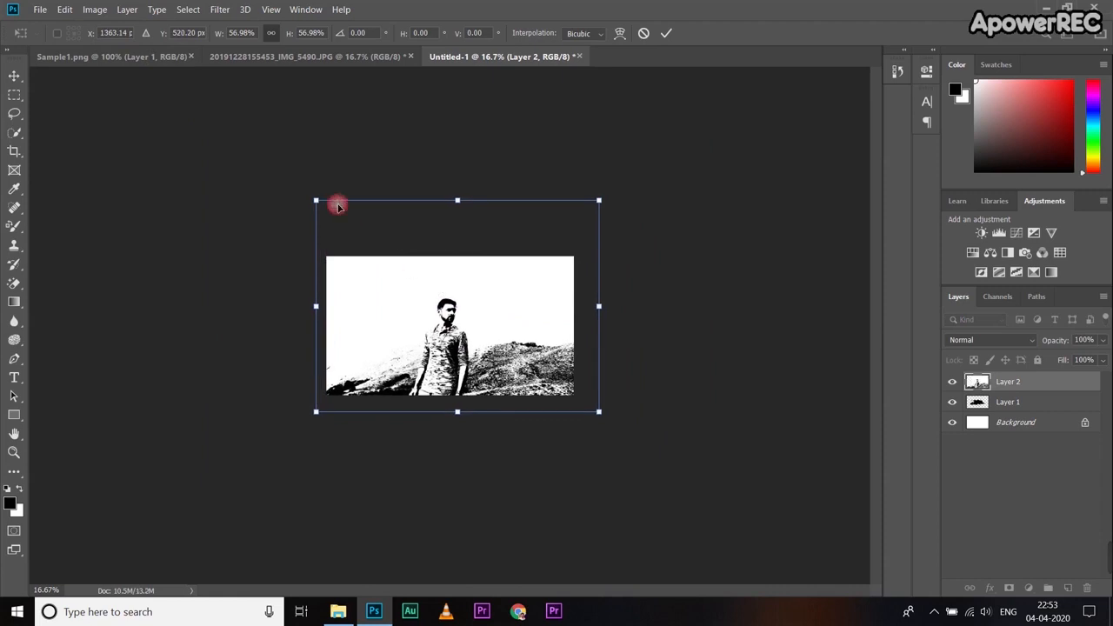
{"action": "left_click_drag", "start_coordinate": [320, 195], "coordinate": [355, 231]}
{"action": "left_click_drag", "start_coordinate": [640, 179], "coordinate": [535, 251]}
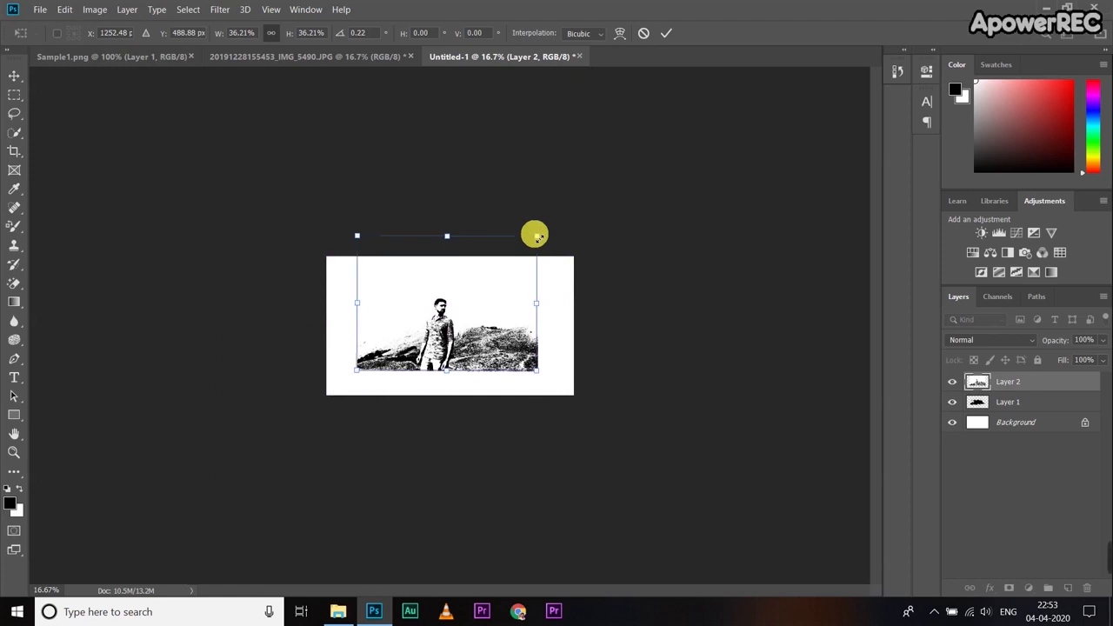
Step: Lower the portrait layer's opacity to 60% and fit it over the ink splash at about 31% scale
{"action": "key", "text": "ctrl+plus"}
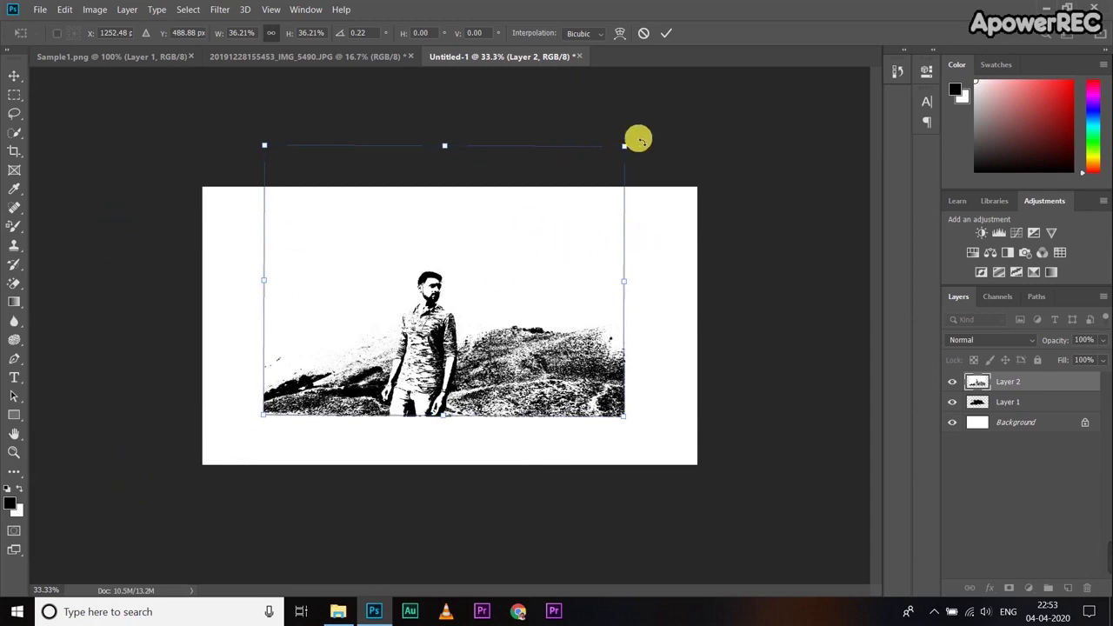
{"action": "left_click_drag", "start_coordinate": [625, 145], "coordinate": [607, 159]}
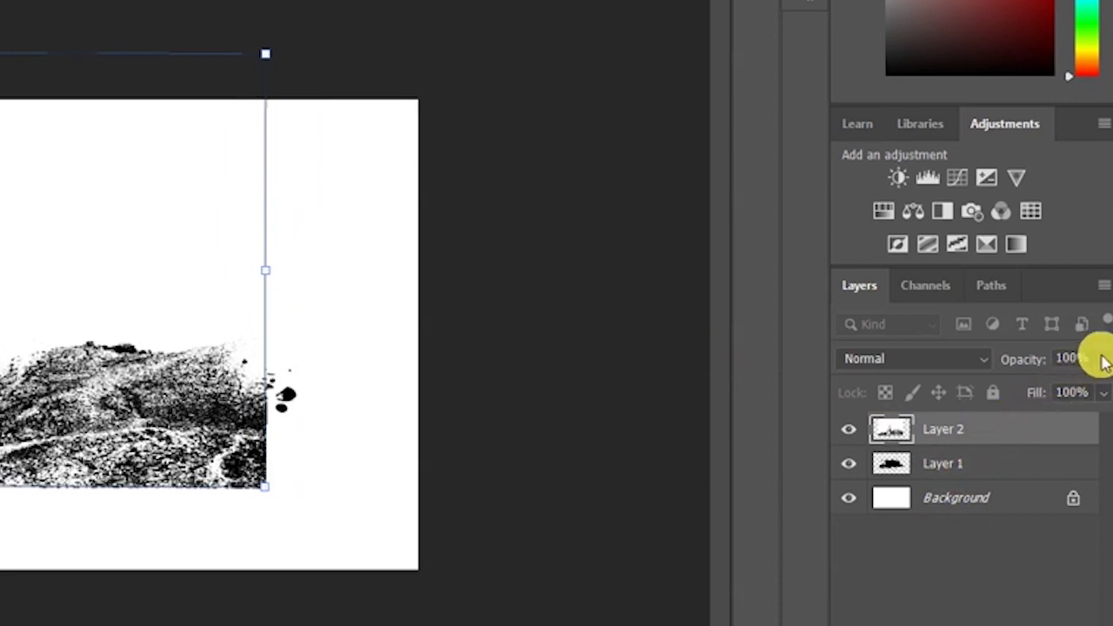
{"action": "left_click_drag", "start_coordinate": [1100, 392], "coordinate": [1062, 383]}
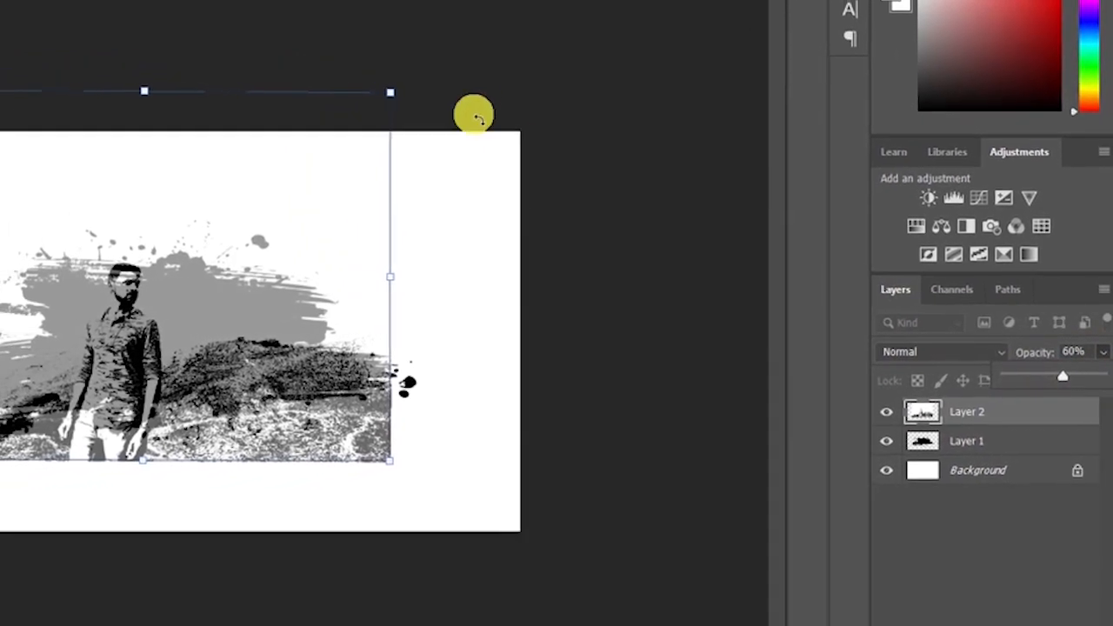
{"action": "left_click_drag", "start_coordinate": [423, 104], "coordinate": [374, 155]}
{"action": "left_click_drag", "start_coordinate": [313, 244], "coordinate": [455, 239]}
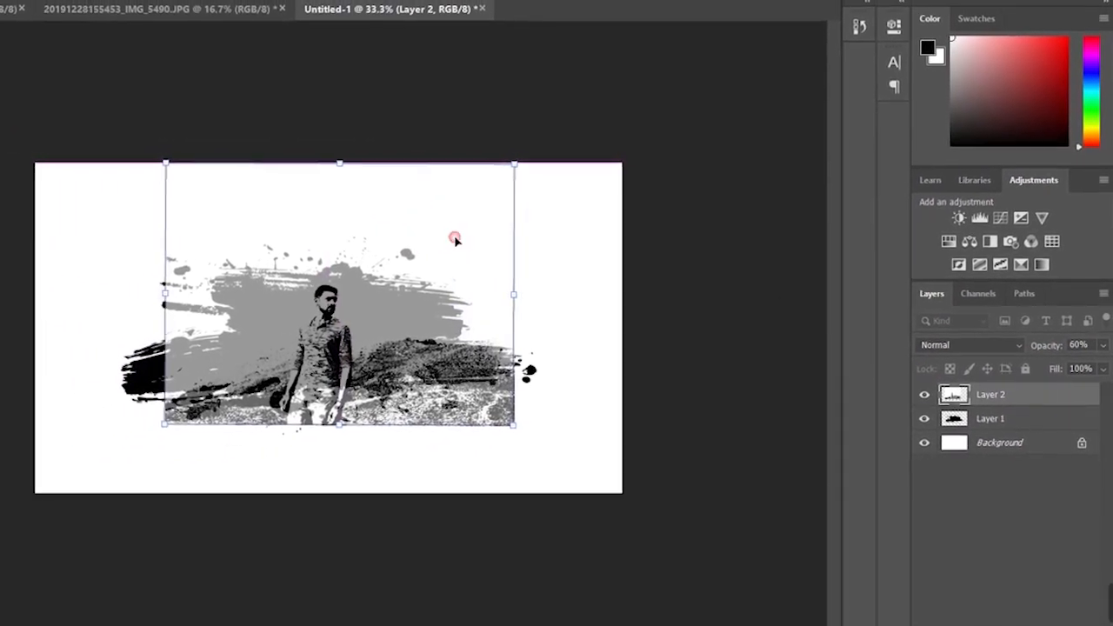
{"action": "left_click_drag", "start_coordinate": [514, 164], "coordinate": [525, 155]}
{"action": "left_click_drag", "start_coordinate": [481, 234], "coordinate": [531, 250]}
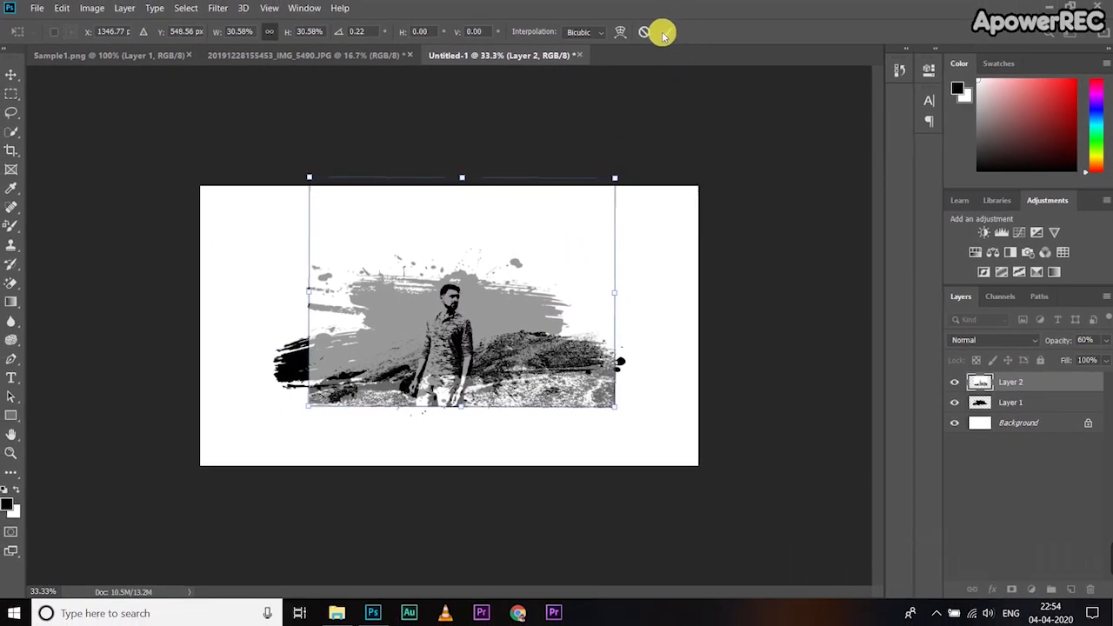
{"action": "left_click", "coordinate": [664, 39]}
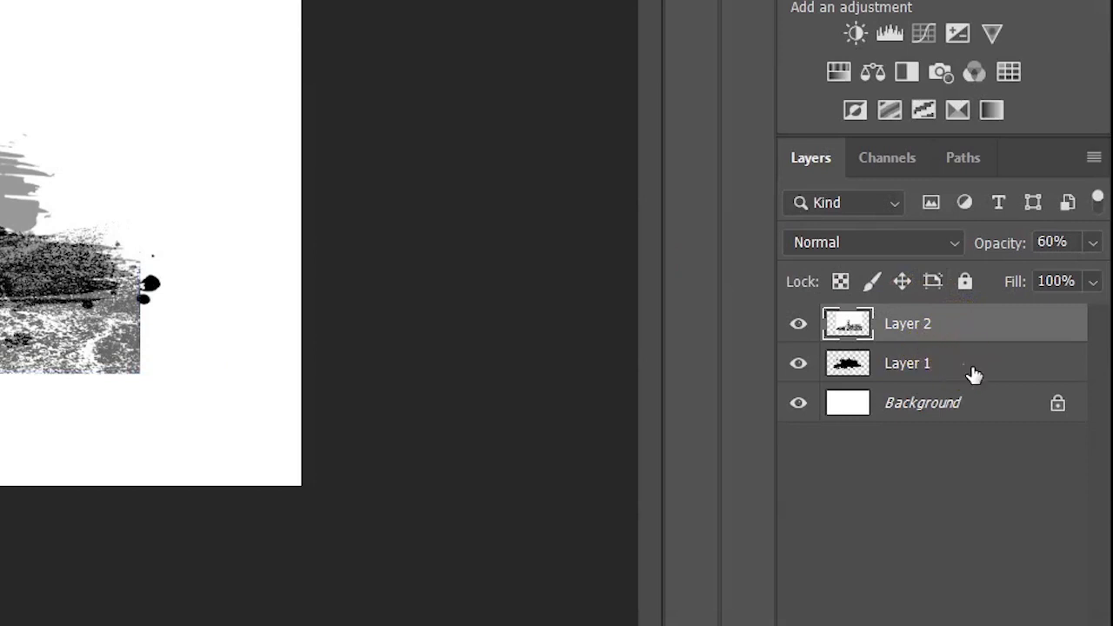
Step: Distort the ink splash layer to match the portrait's width, narrowing it to about 87% and heightening it to about 109%
{"action": "left_click", "coordinate": [970, 372]}
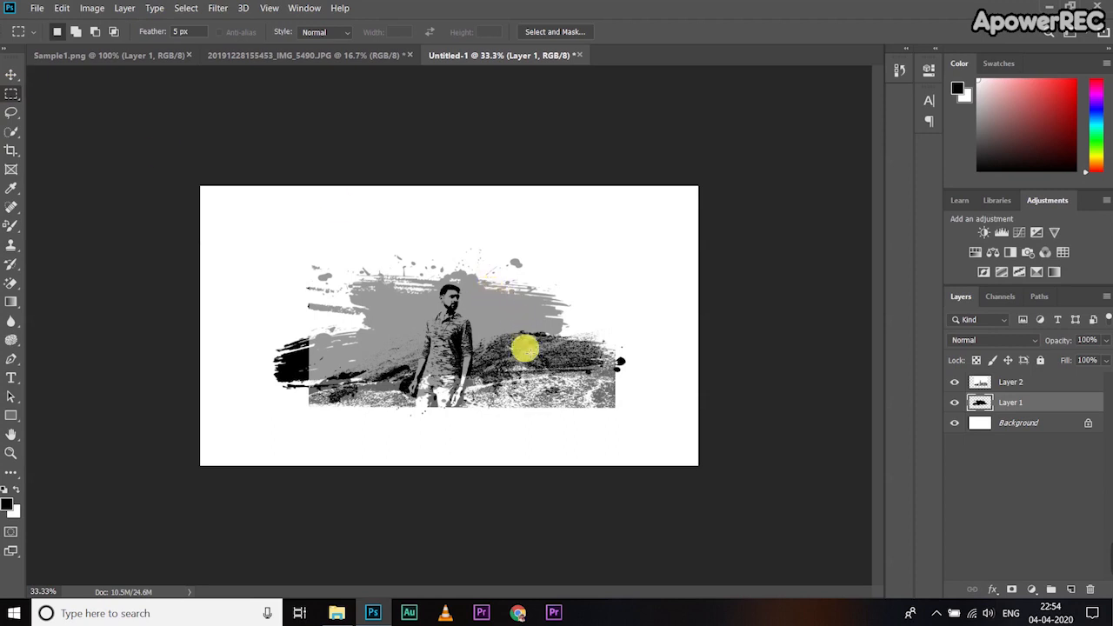
{"action": "right_click", "coordinate": [524, 349]}
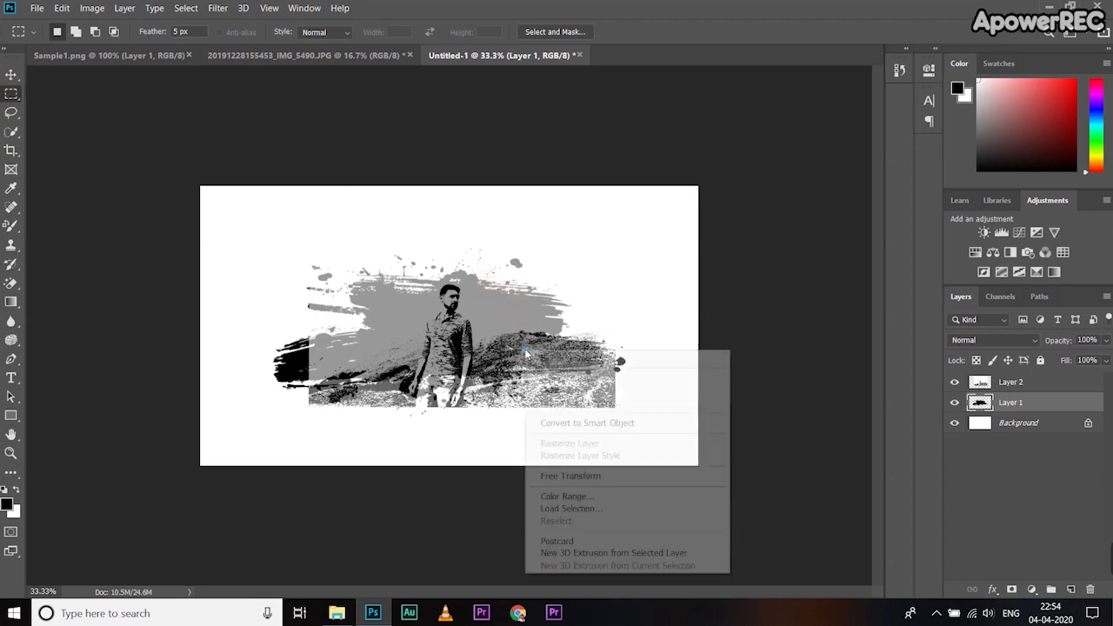
{"action": "left_click", "coordinate": [588, 477]}
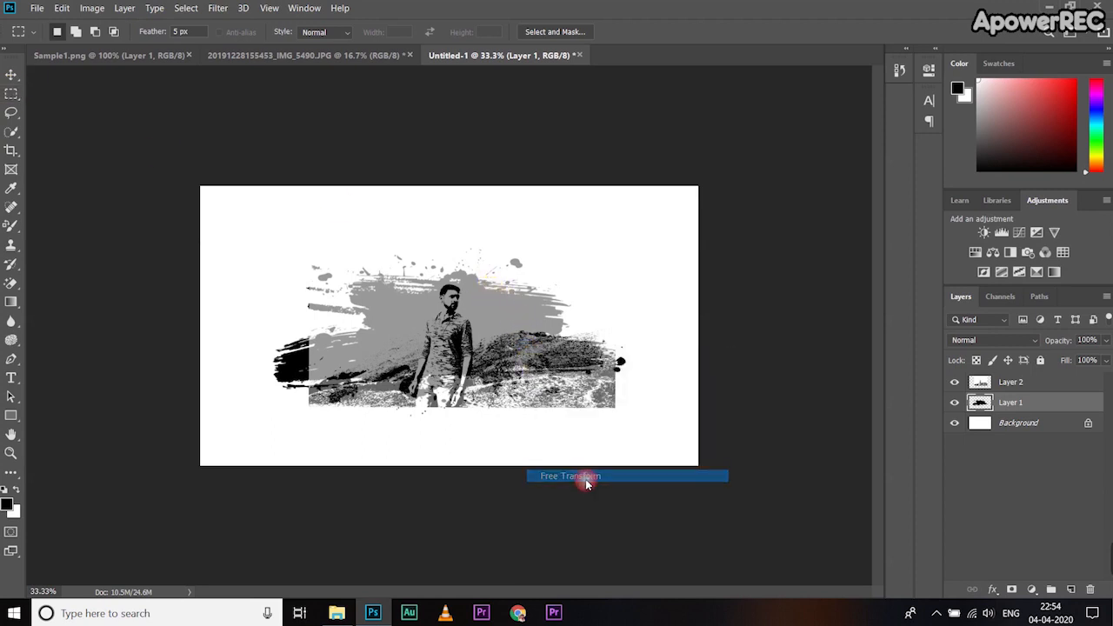
{"action": "right_click", "coordinate": [551, 325]}
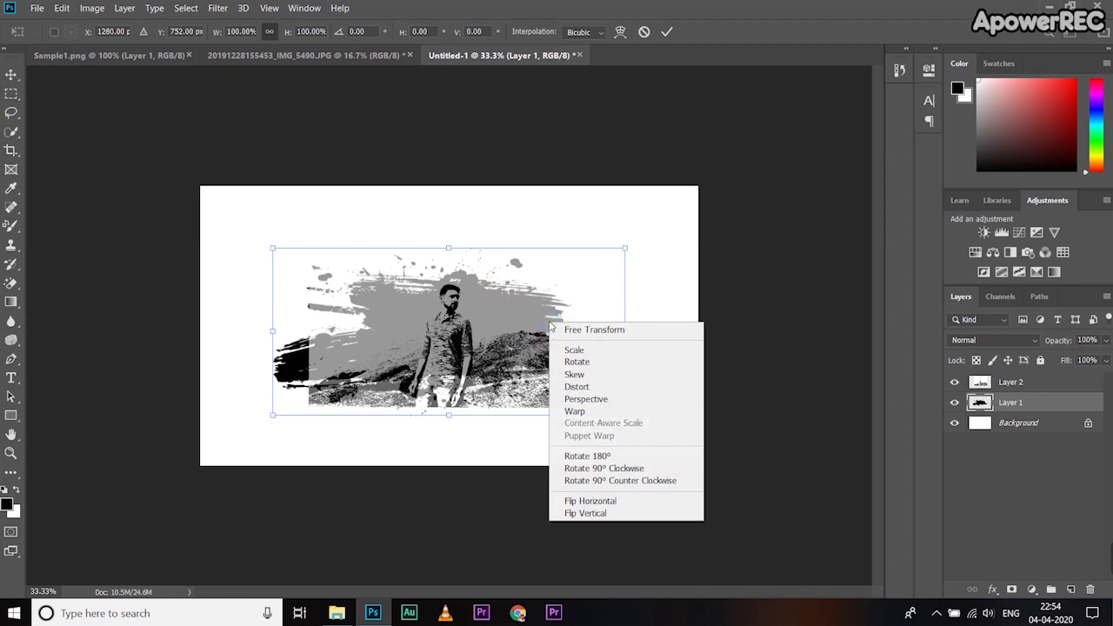
{"action": "left_click", "coordinate": [591, 388]}
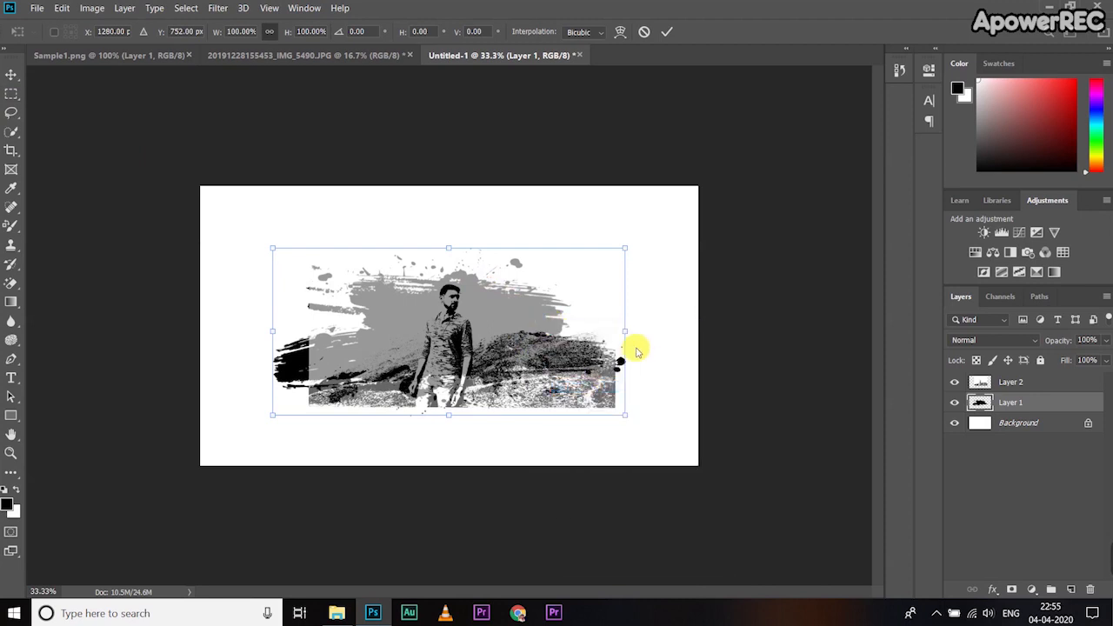
{"action": "mouse_move", "coordinate": [625, 331]}
{"action": "left_mouse_down"}
{"action": "mouse_move", "coordinate": [581, 324]}
{"action": "mouse_move", "coordinate": [646, 347]}
{"action": "mouse_move", "coordinate": [620, 327]}
{"action": "left_mouse_up"}
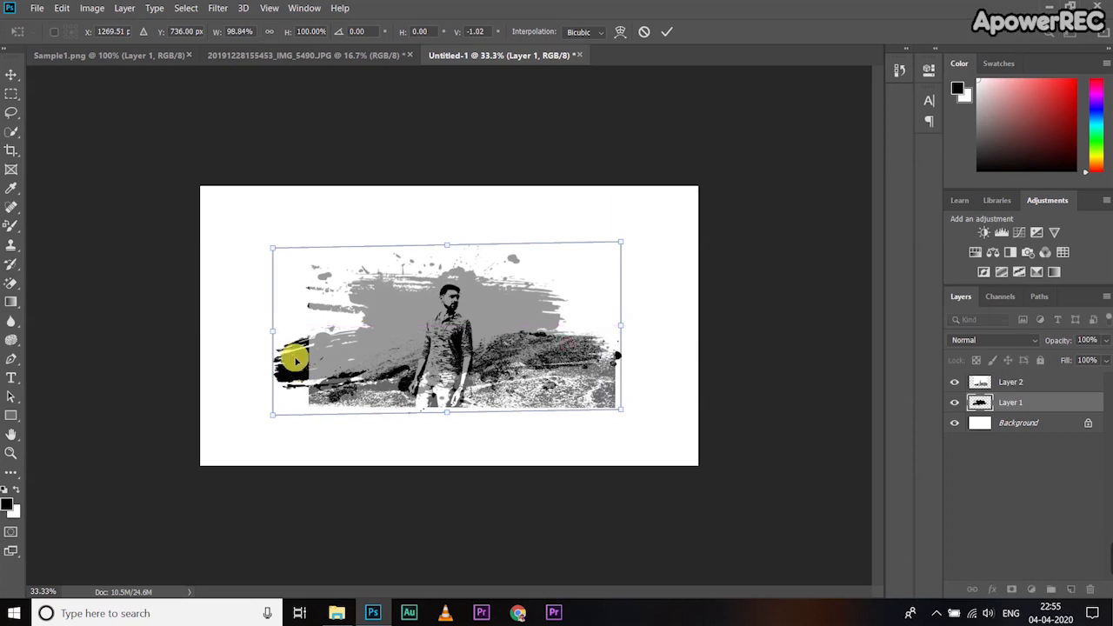
{"action": "left_click_drag", "start_coordinate": [273, 331], "coordinate": [308, 340]}
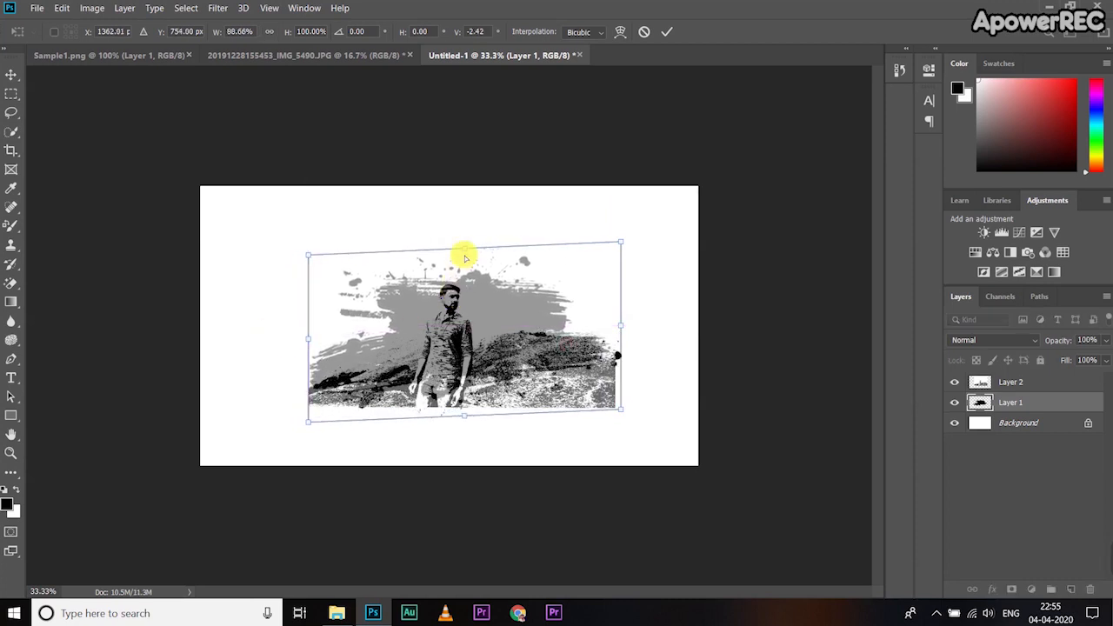
{"action": "left_click_drag", "start_coordinate": [467, 248], "coordinate": [468, 234]}
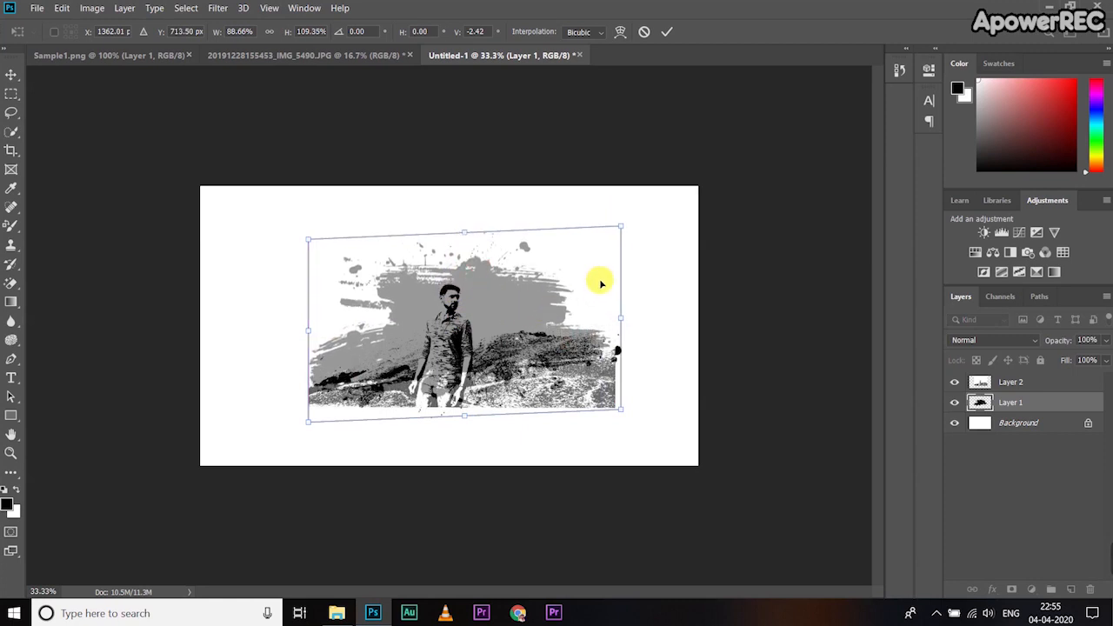
{"action": "left_click_drag", "start_coordinate": [621, 318], "coordinate": [615, 325]}
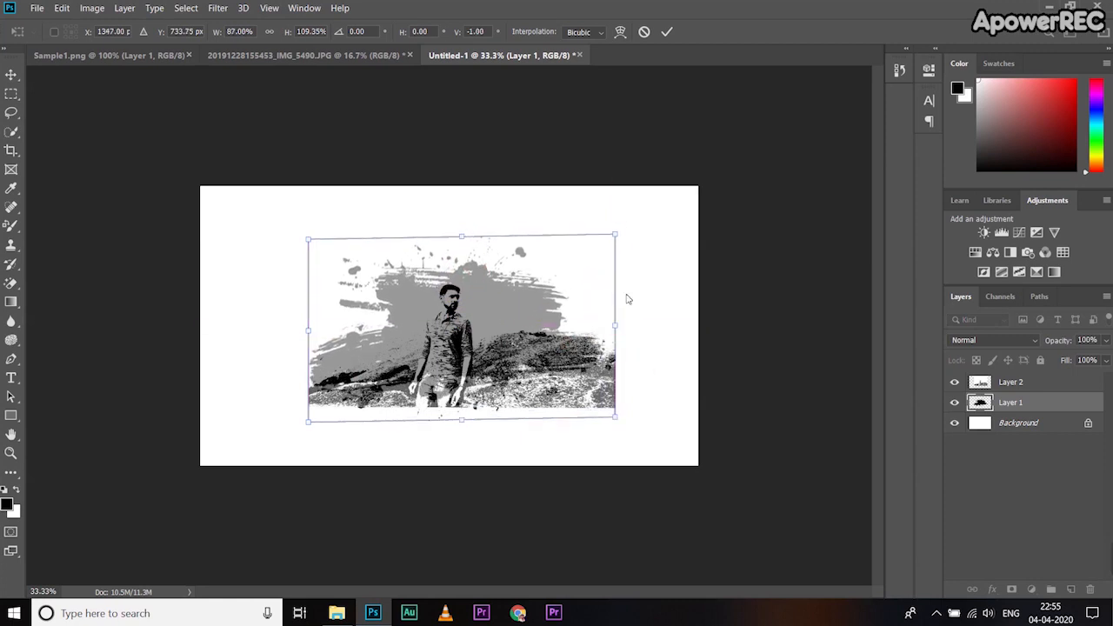
{"action": "left_click", "coordinate": [670, 30]}
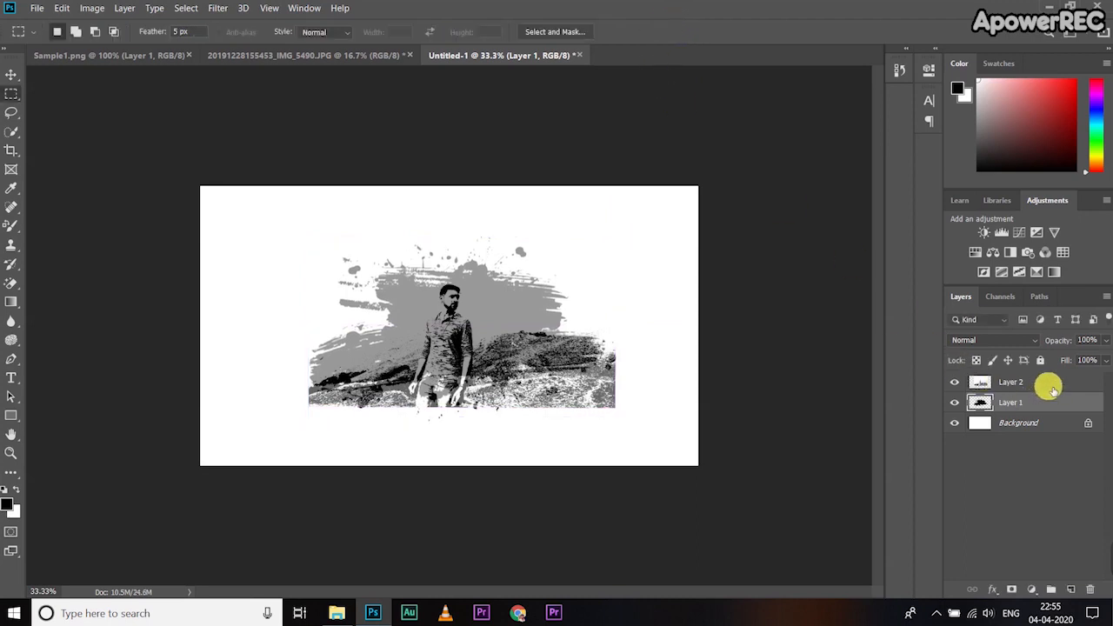
Step: Set the portrait layer's opacity to 100% and its blend mode to Difference
{"action": "left_click", "coordinate": [1053, 387]}
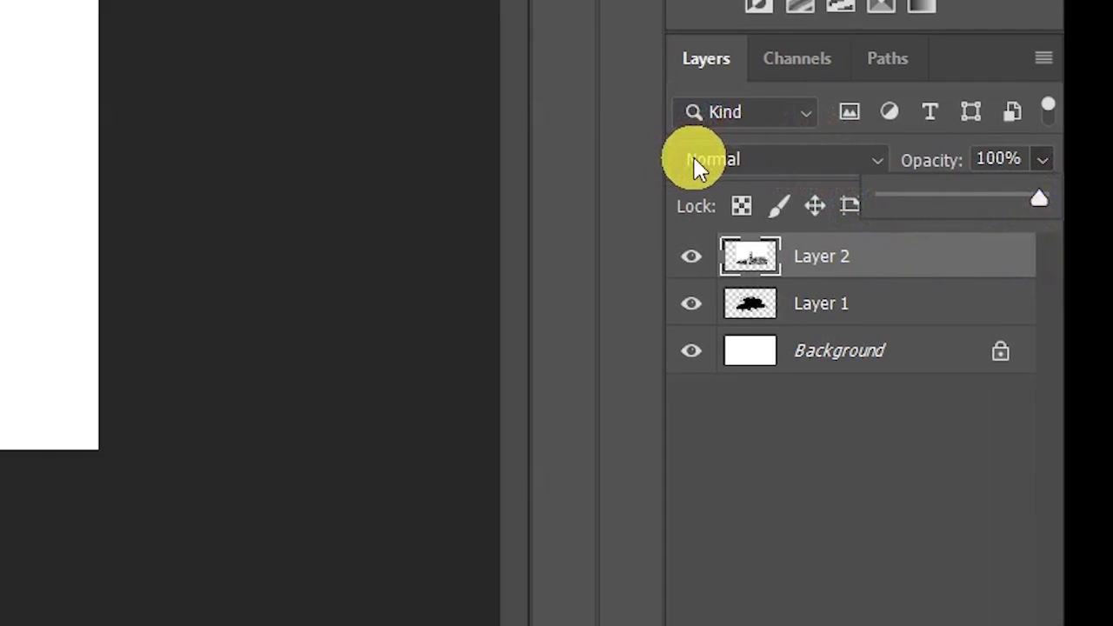
{"action": "left_click", "coordinate": [800, 134]}
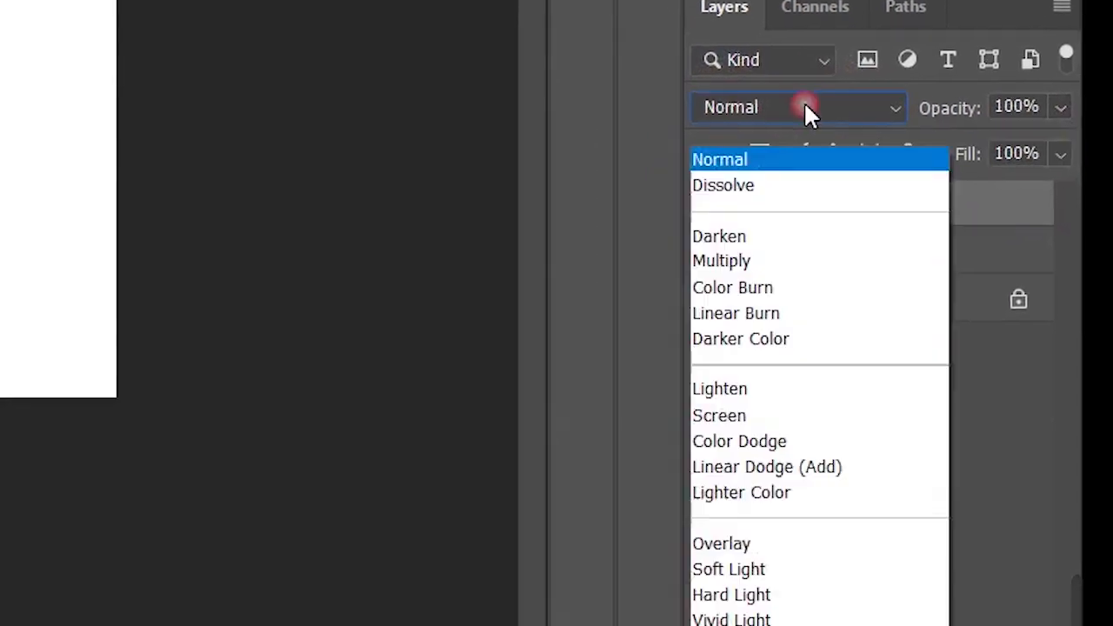
{"action": "scroll", "coordinate": [809, 122], "scroll_direction": "down", "scroll_amount": 4}
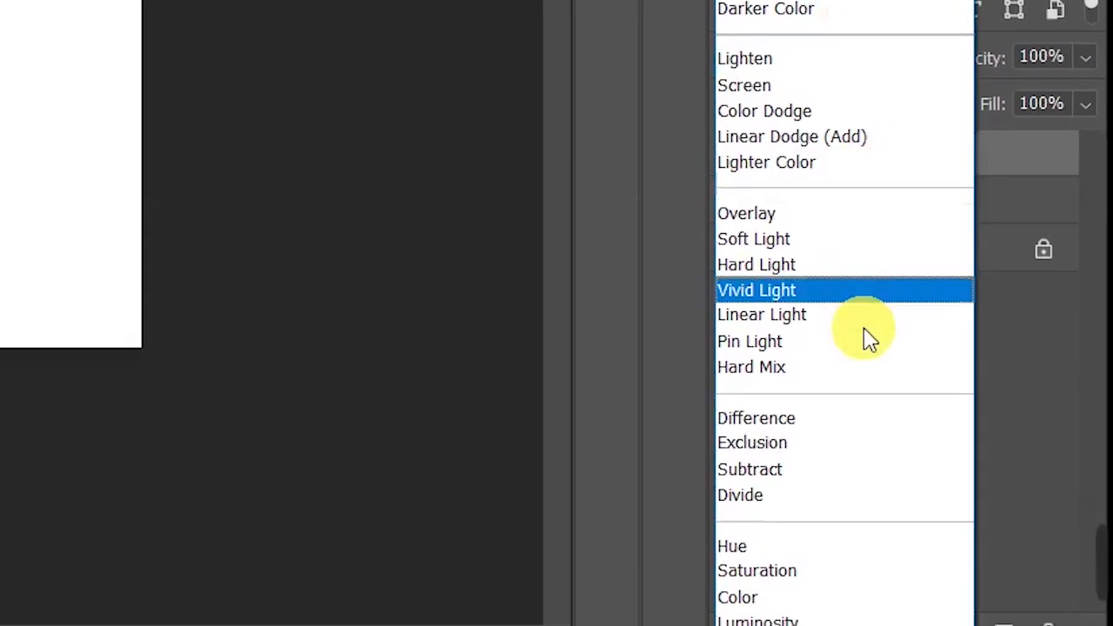
{"action": "left_click", "coordinate": [819, 402]}
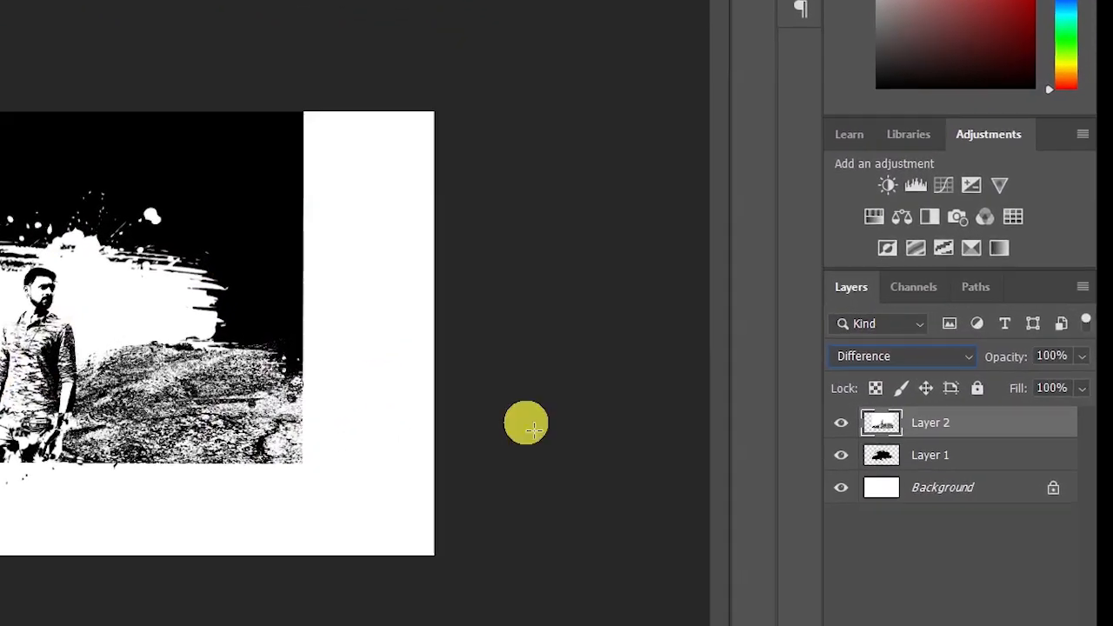
Step: Select the ink splash's outline, invert the selection and delete the portrait layer's content outside the splash
{"action": "left_click", "coordinate": [1016, 443]}
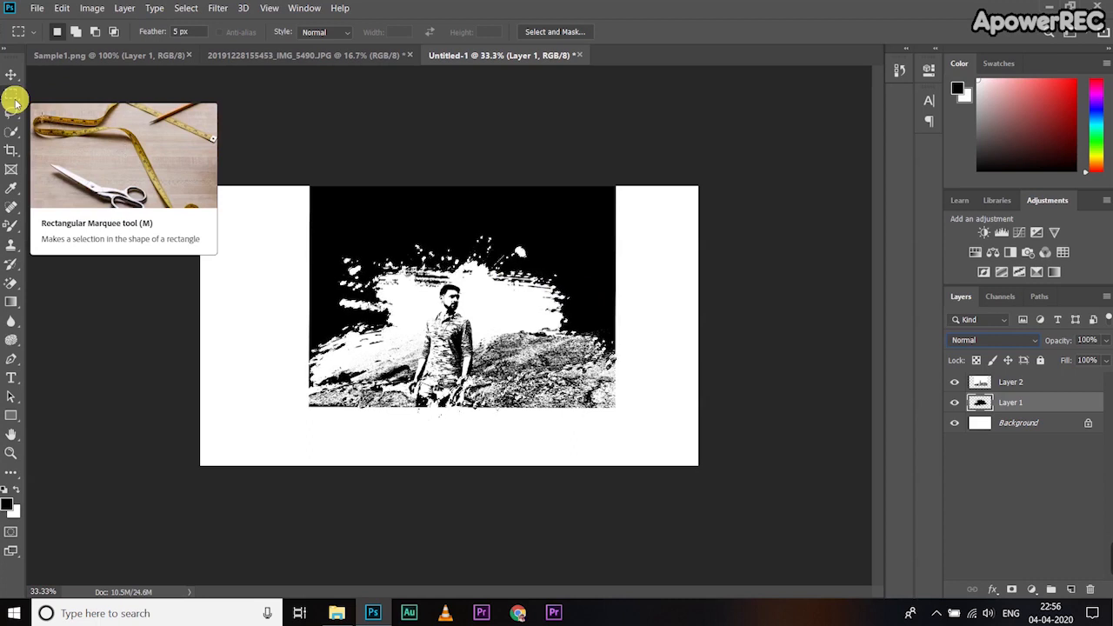
{"action": "right_click", "coordinate": [428, 317]}
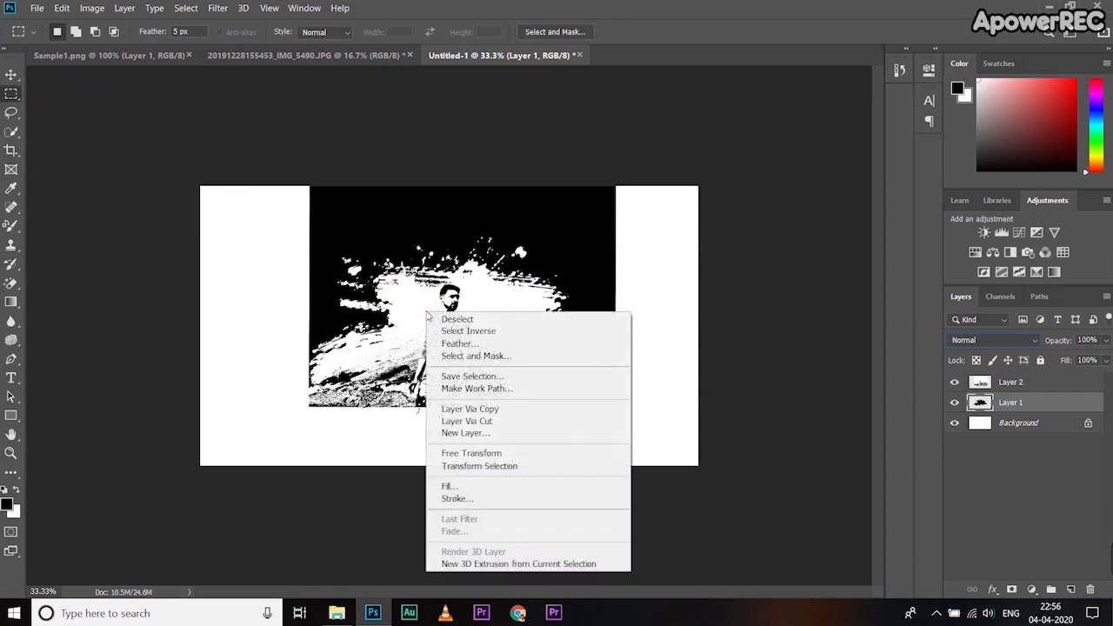
{"action": "left_click", "coordinate": [503, 331]}
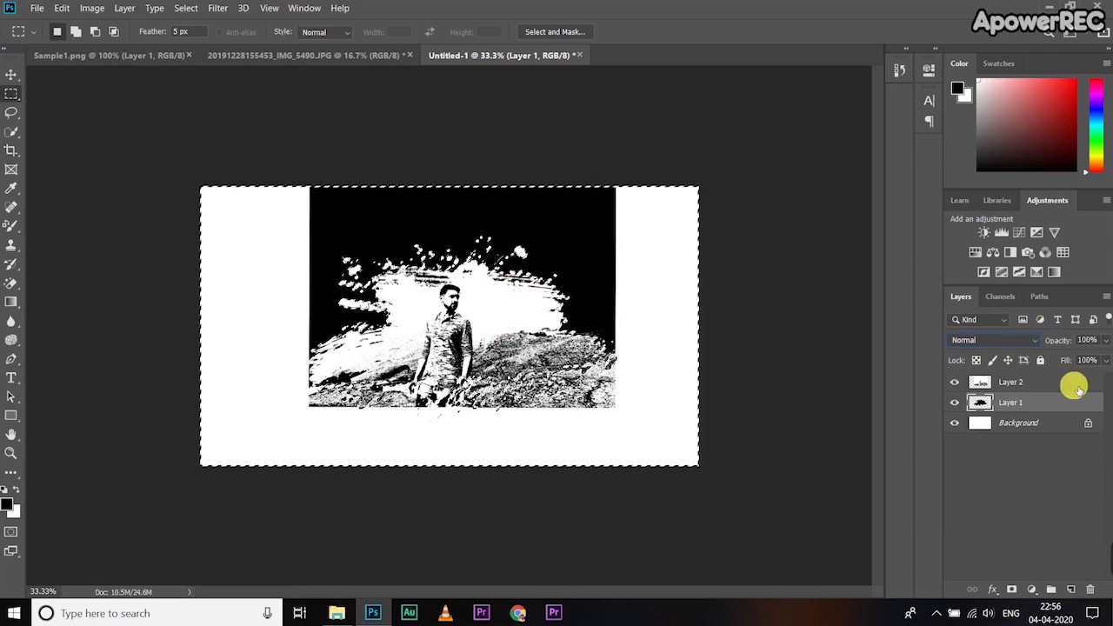
{"action": "left_click", "coordinate": [1068, 385]}
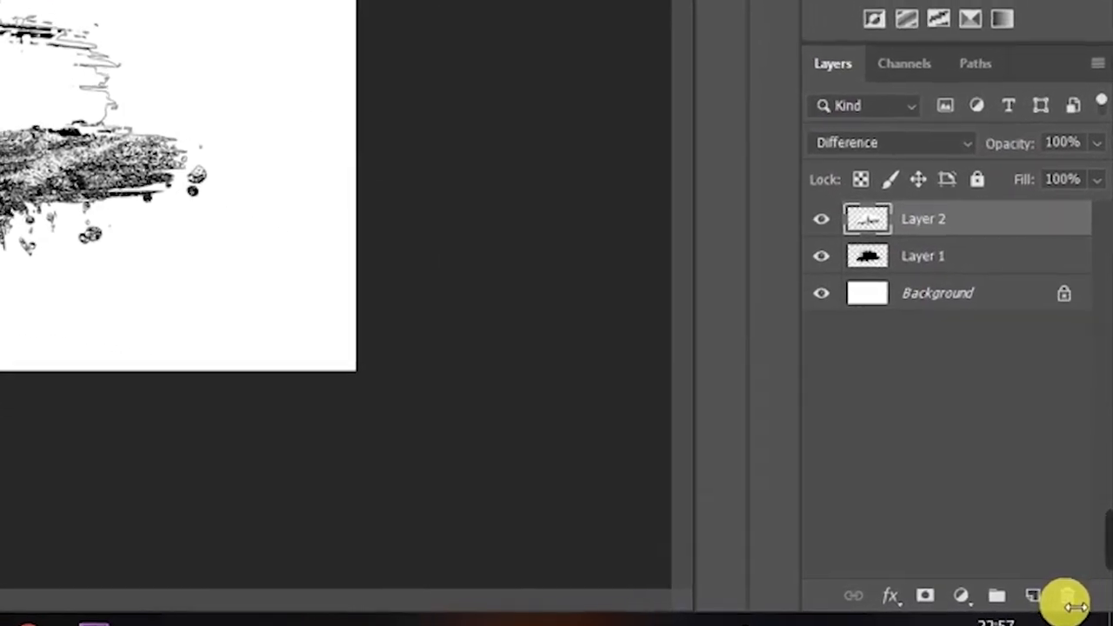
Step: Add a black (000000) Solid Color fill layer and place it below the ink splash, directly above the background
{"action": "left_click", "coordinate": [1018, 605]}
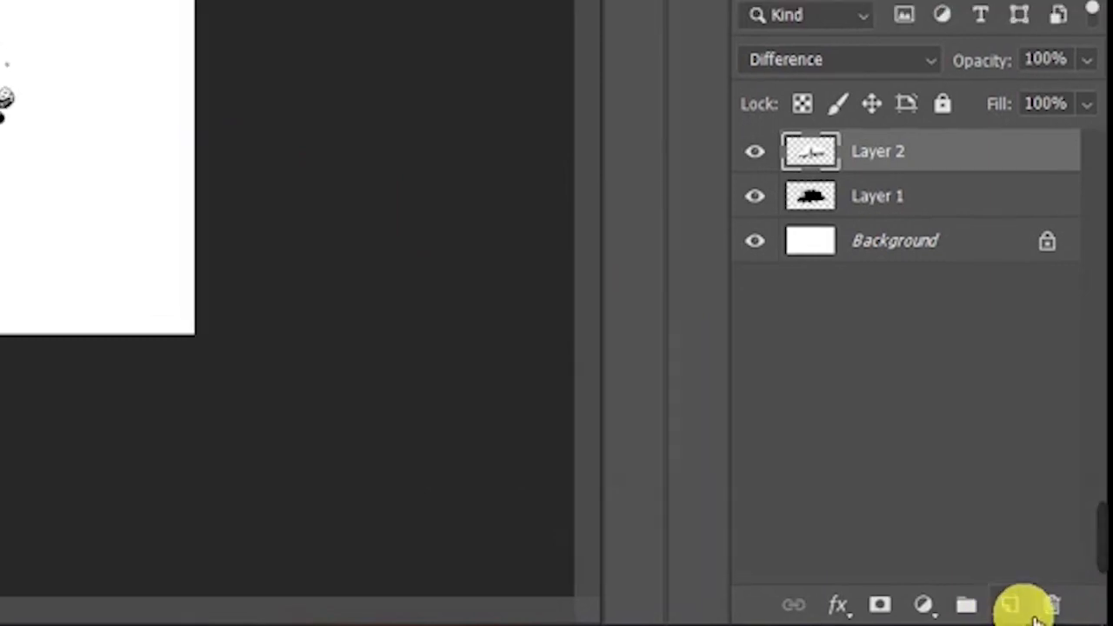
{"action": "left_click", "coordinate": [1016, 605]}
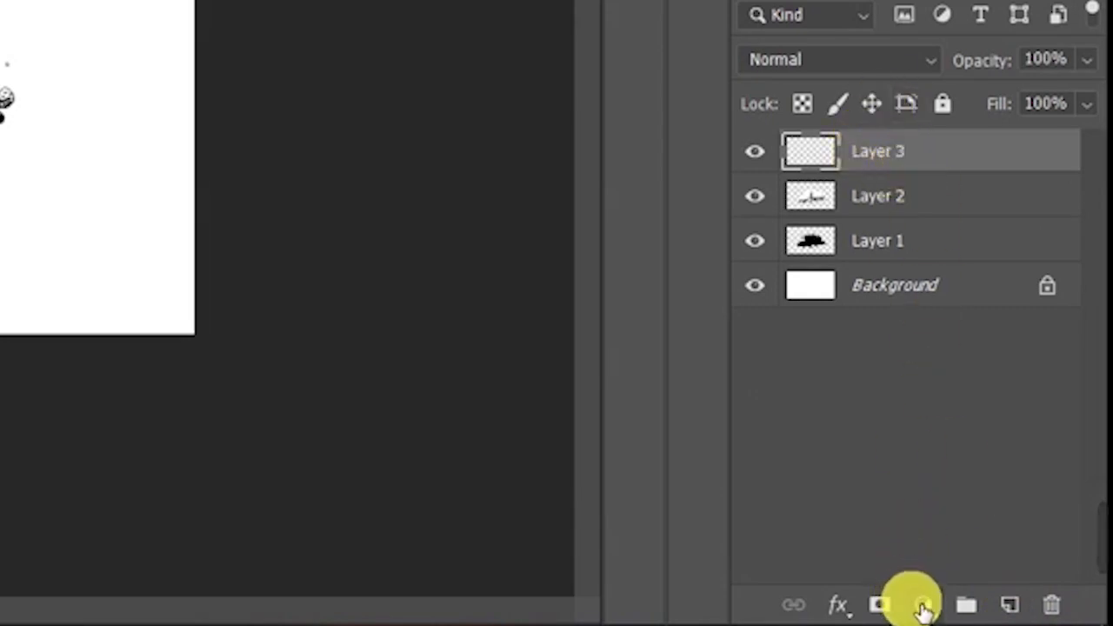
{"action": "left_click", "coordinate": [928, 606]}
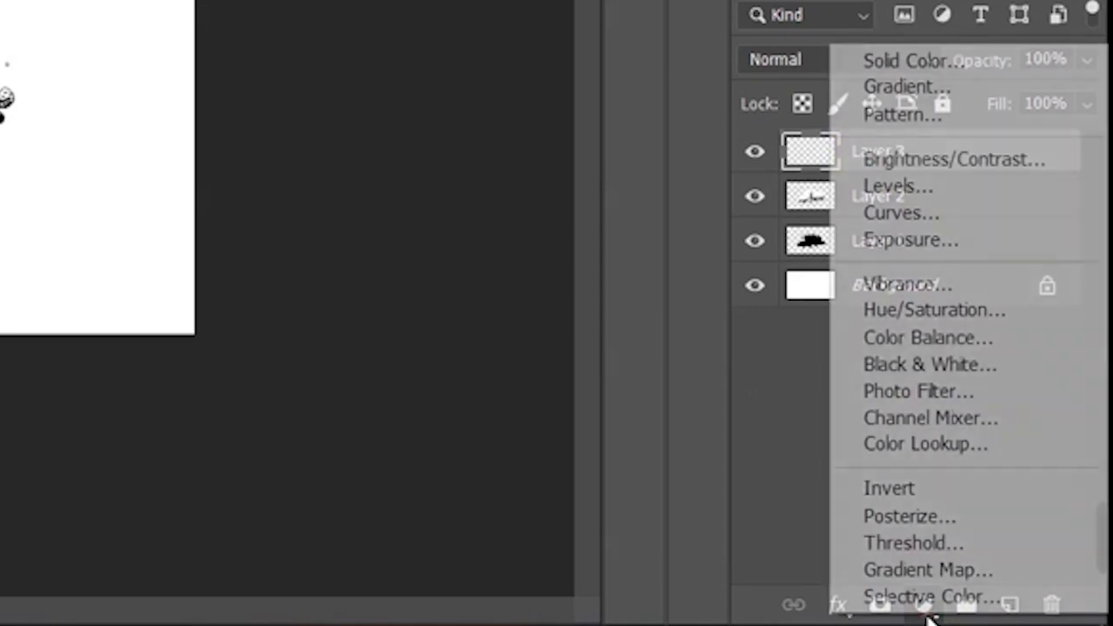
{"action": "left_click", "coordinate": [982, 67]}
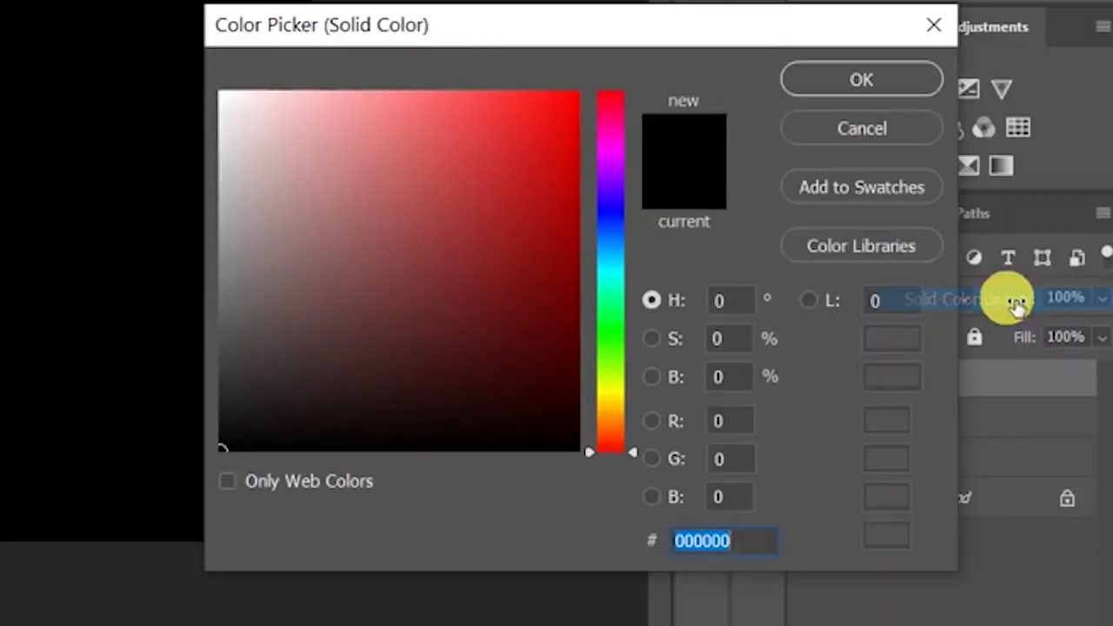
{"action": "mouse_move", "coordinate": [344, 263]}
{"action": "left_mouse_down"}
{"action": "mouse_move", "coordinate": [316, 252]}
{"action": "mouse_move", "coordinate": [200, 420]}
{"action": "mouse_move", "coordinate": [177, 529]}
{"action": "left_mouse_up"}
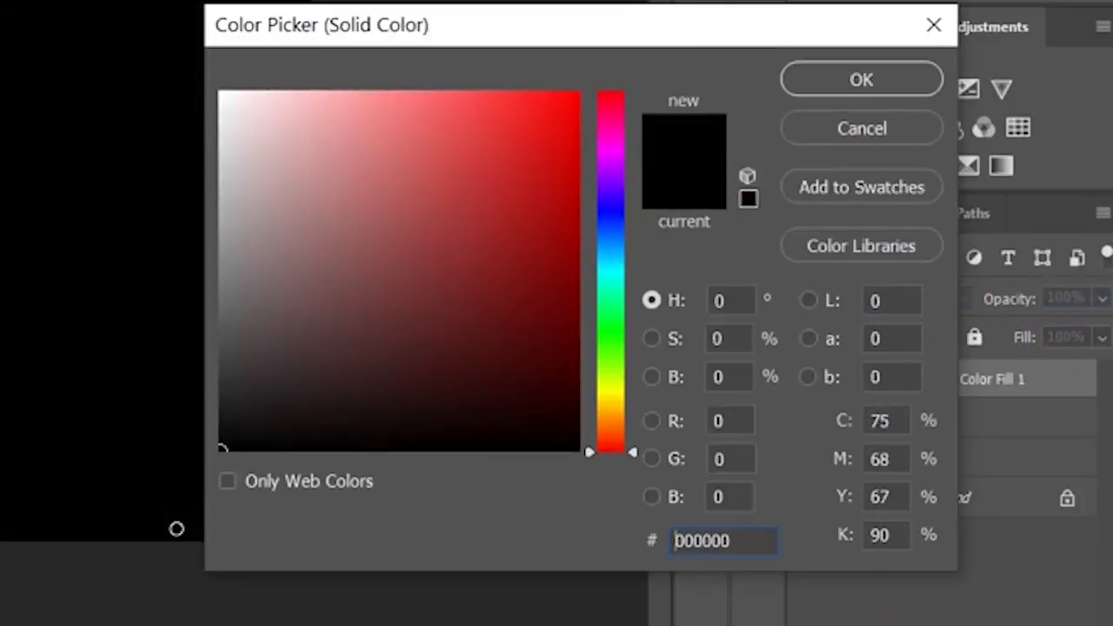
{"action": "left_click", "coordinate": [902, 84]}
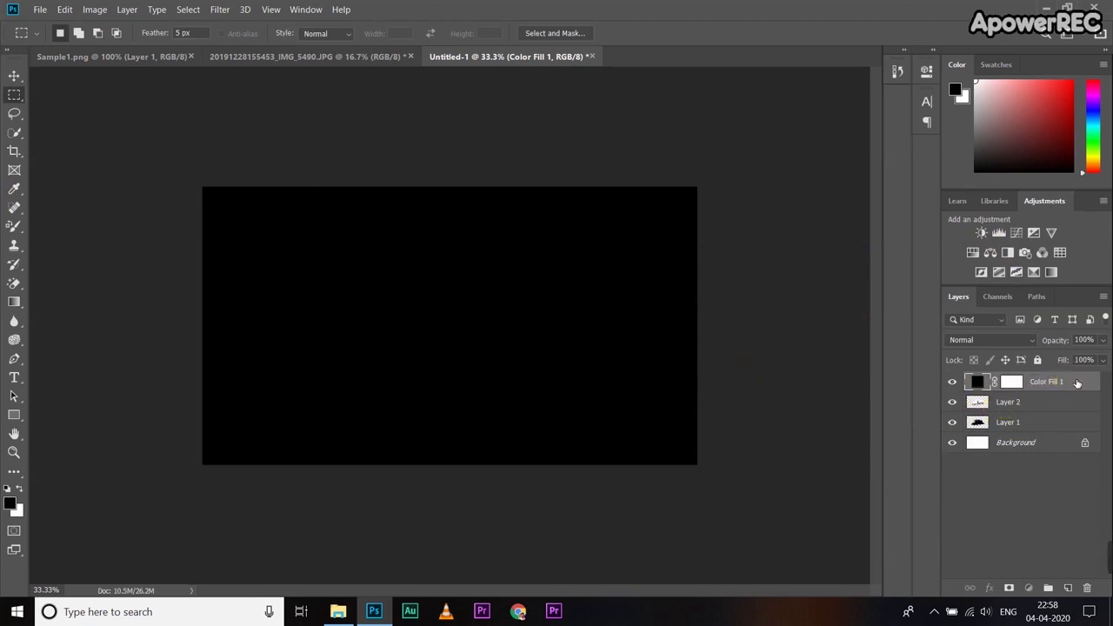
{"action": "left_click_drag", "start_coordinate": [1076, 385], "coordinate": [1068, 404]}
{"action": "left_click_drag", "start_coordinate": [1063, 426], "coordinate": [1059, 438]}
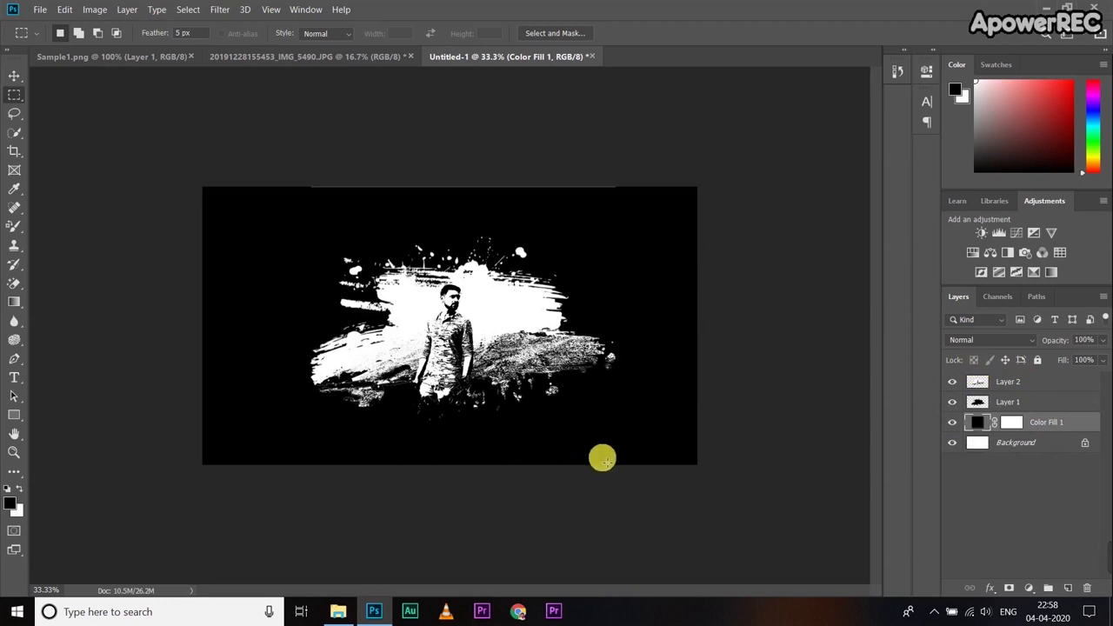
Step: Crop the canvas to a 1:1 square around the splash portrait, extending it above the existing top edge
{"action": "left_click", "coordinate": [1084, 381]}
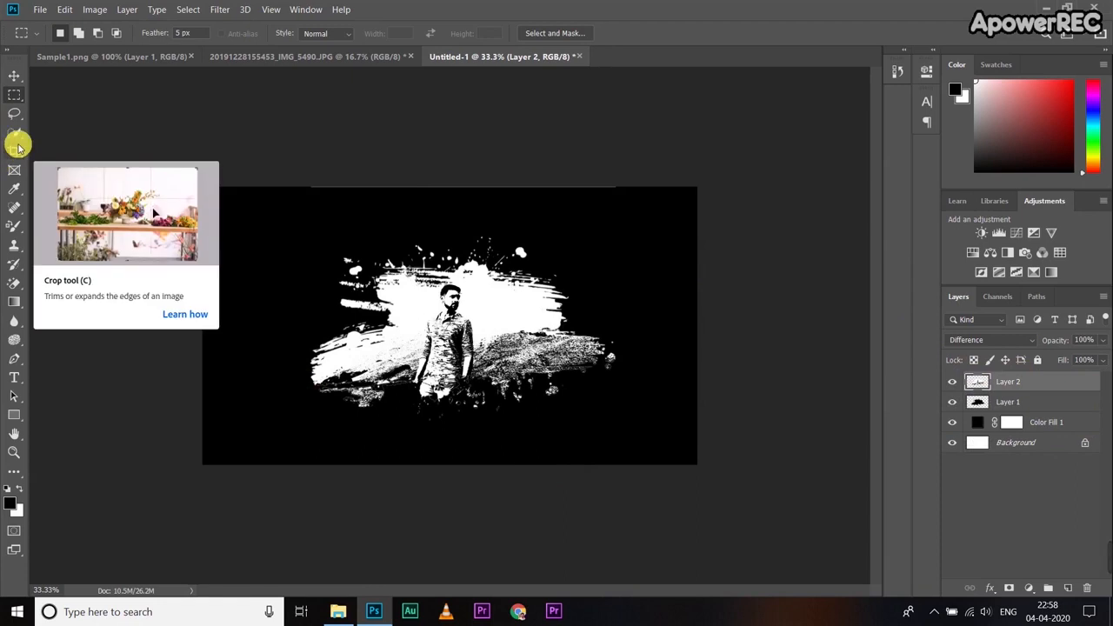
{"action": "left_click", "coordinate": [18, 148]}
{"action": "left_click_drag", "start_coordinate": [589, 190], "coordinate": [618, 231]}
{"action": "mouse_move", "coordinate": [287, 163]}
{"action": "left_mouse_down"}
{"action": "mouse_move", "coordinate": [276, 155]}
{"action": "mouse_move", "coordinate": [288, 154]}
{"action": "left_mouse_up"}
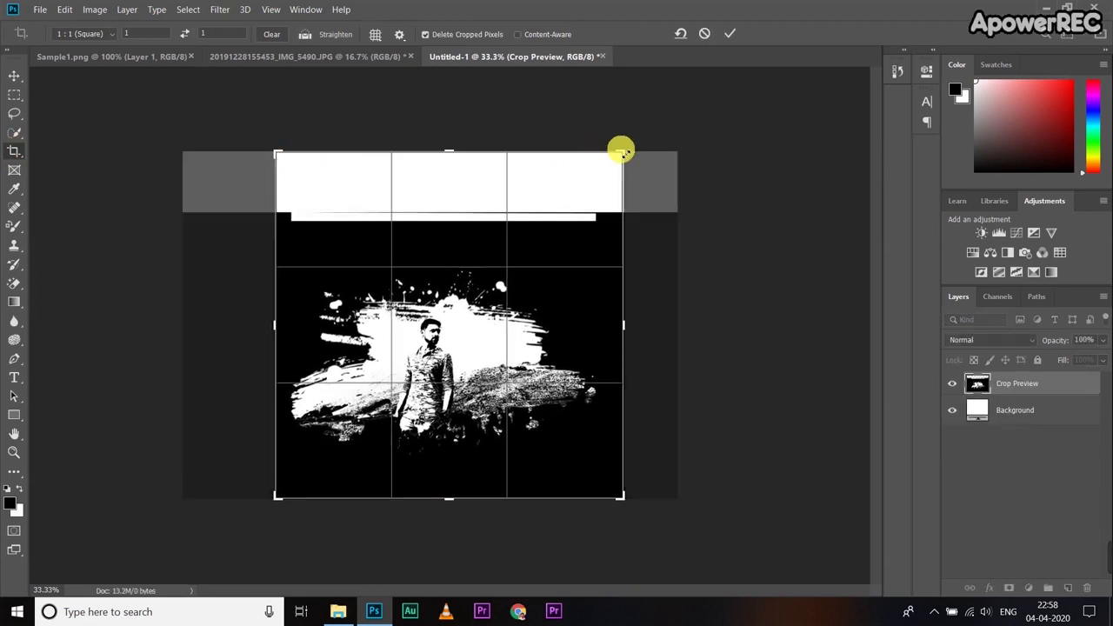
{"action": "mouse_move", "coordinate": [622, 152]}
{"action": "left_mouse_down"}
{"action": "mouse_move", "coordinate": [617, 179]}
{"action": "mouse_move", "coordinate": [635, 168]}
{"action": "mouse_move", "coordinate": [621, 169]}
{"action": "left_mouse_up"}
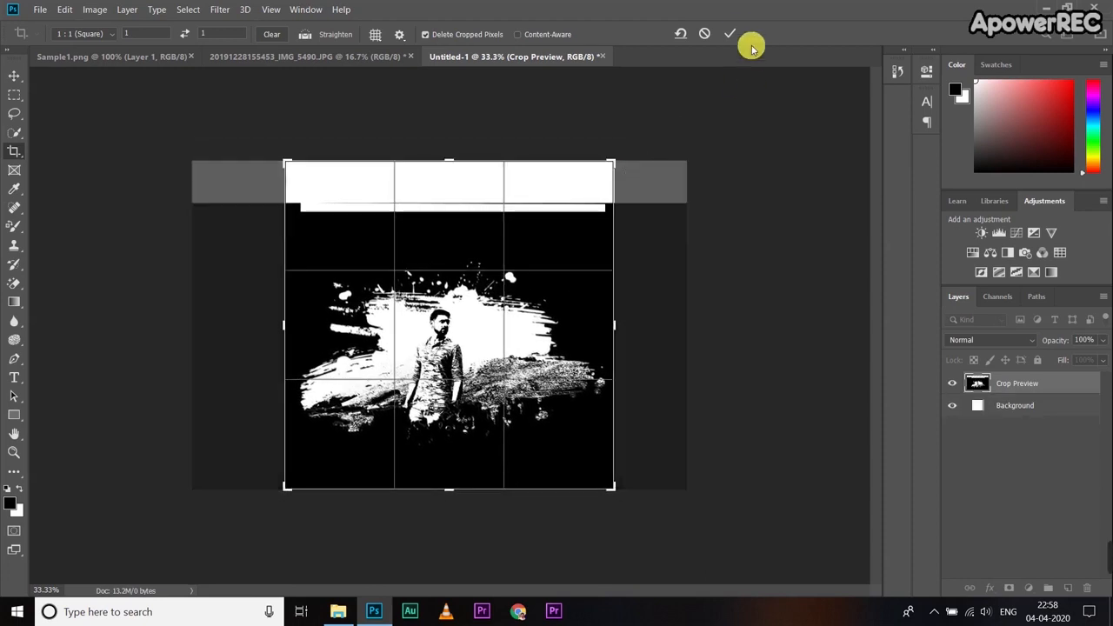
{"action": "left_click", "coordinate": [730, 31]}
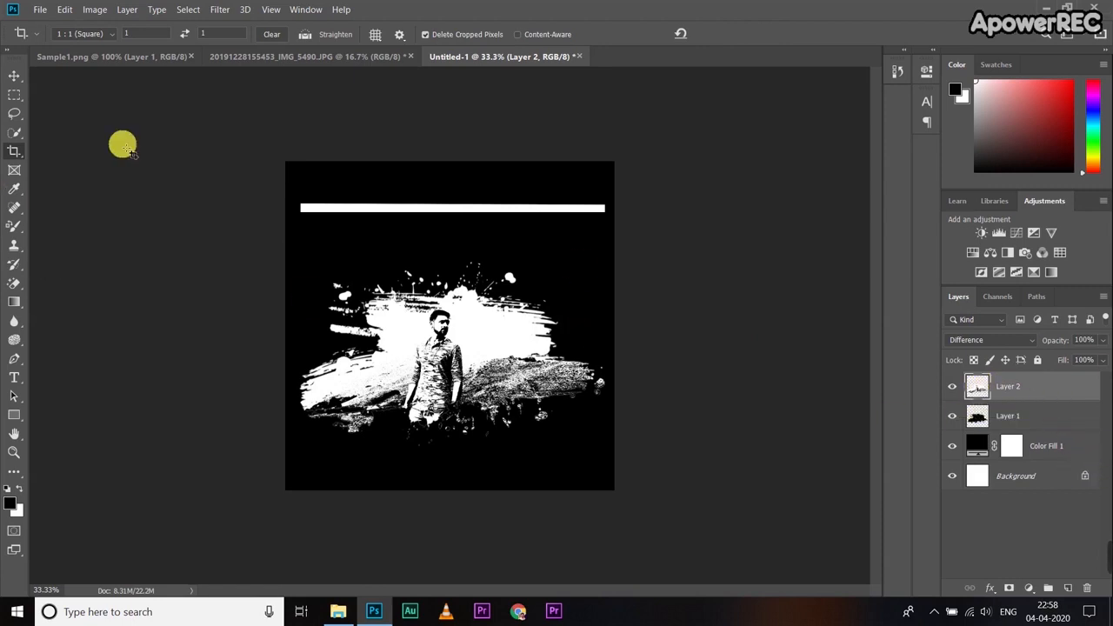
Step: Marquee-select the white strip above the splash, delete it from the portrait layer and deselect
{"action": "left_click", "coordinate": [13, 93]}
{"action": "left_click_drag", "start_coordinate": [284, 181], "coordinate": [618, 236]}
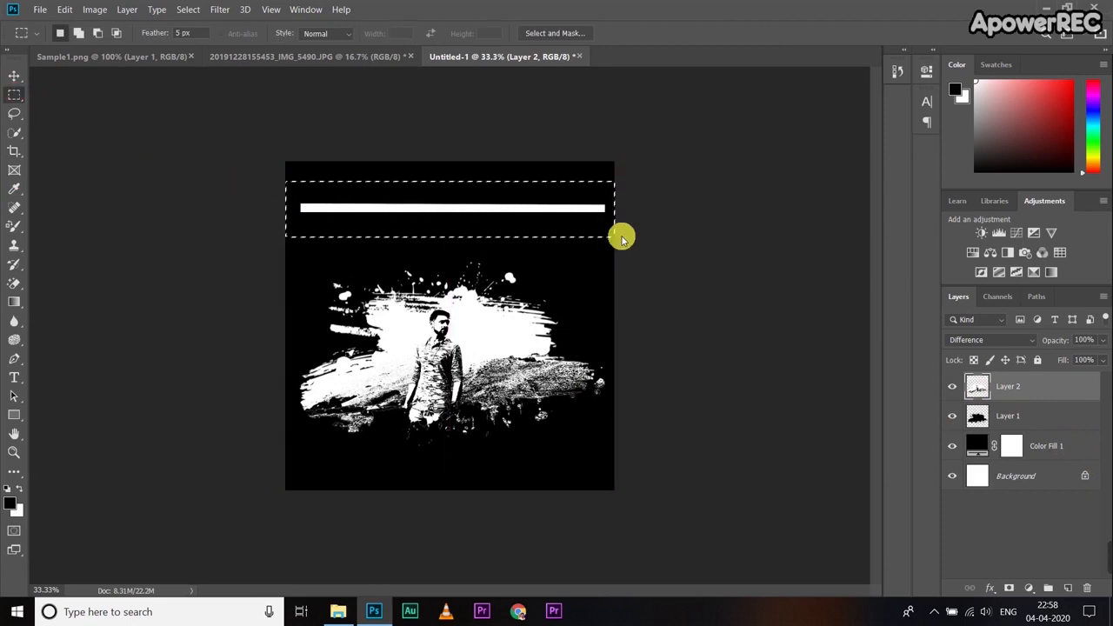
{"action": "key", "text": "Delete"}
{"action": "left_click", "coordinate": [669, 253]}
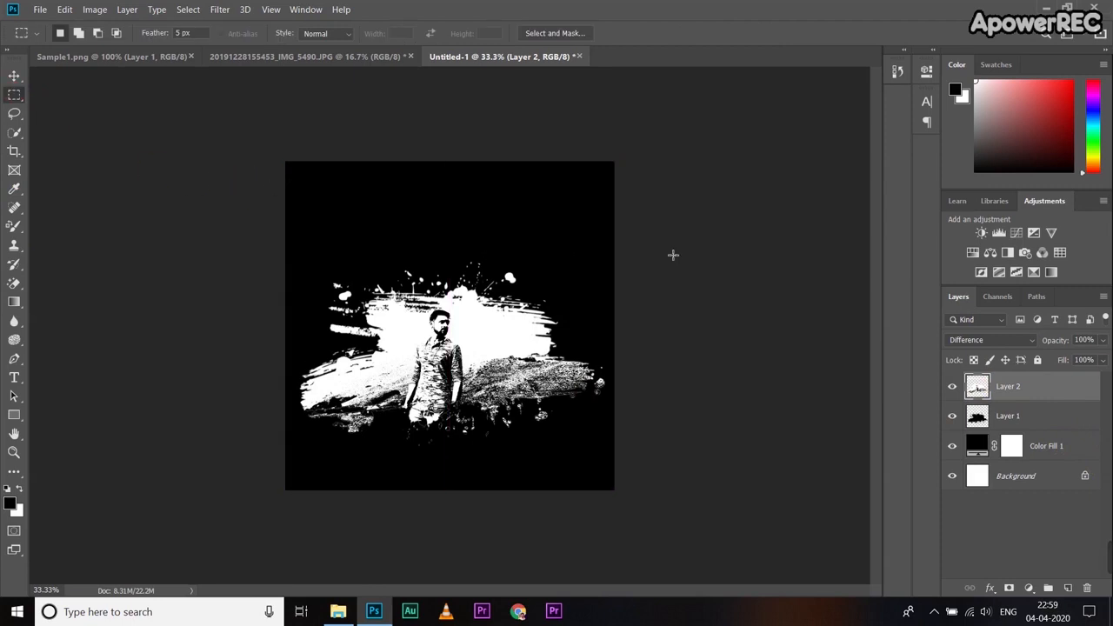
Step: Recrop the square canvas so the splash portrait sits higher, closer to the vertical centre
{"action": "left_click", "coordinate": [15, 150]}
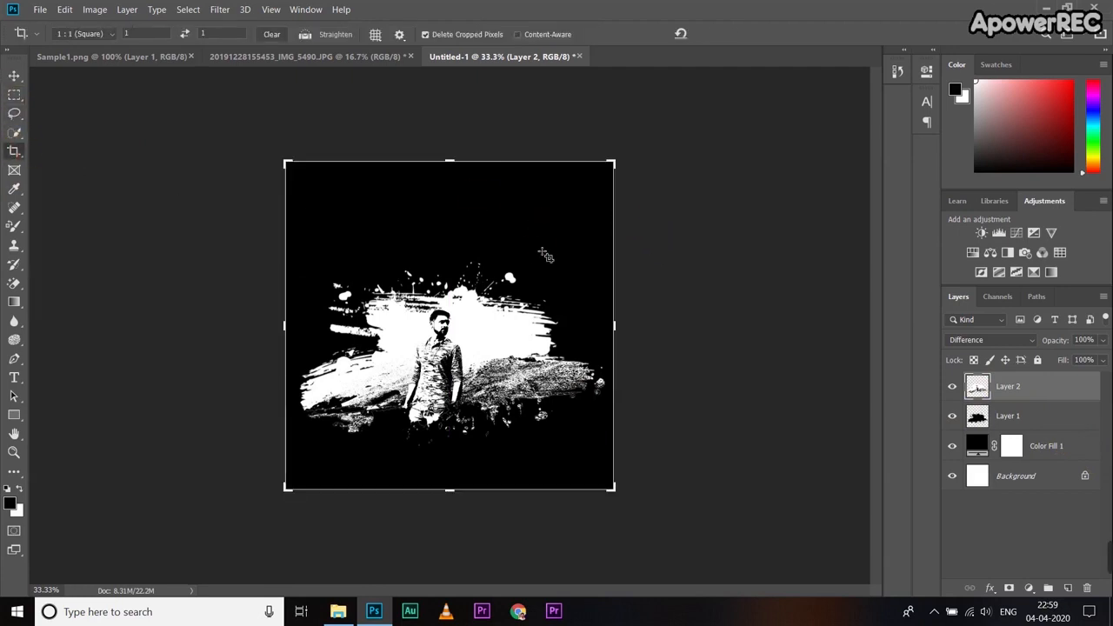
{"action": "left_click", "coordinate": [465, 243]}
{"action": "left_click_drag", "start_coordinate": [465, 243], "coordinate": [454, 296]}
{"action": "left_click", "coordinate": [730, 34]}
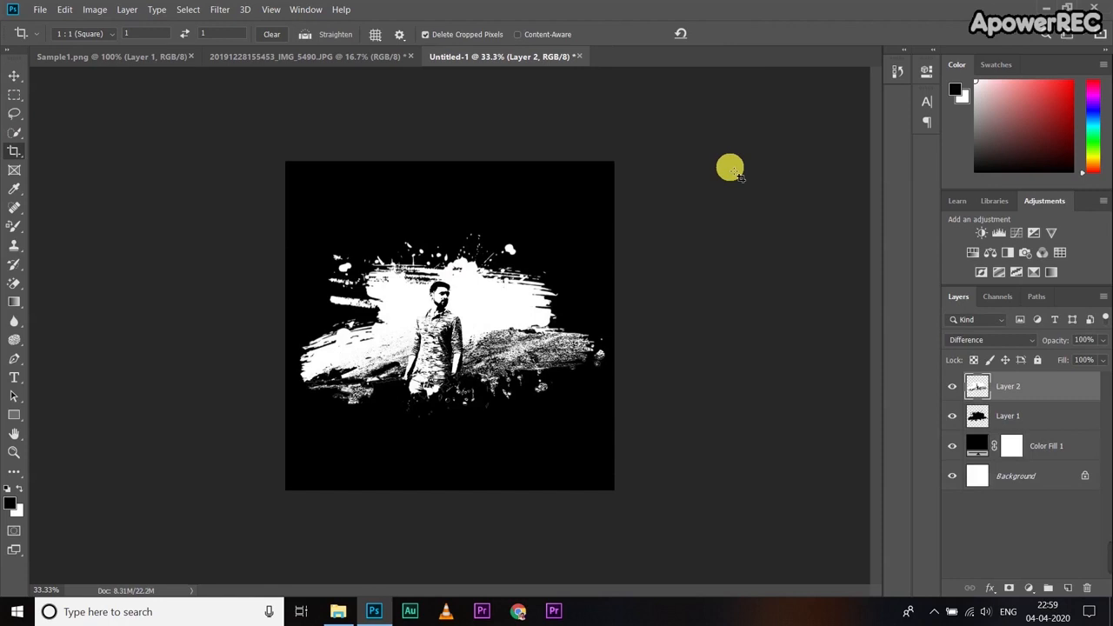
Step: Save the finished portrait as a JPEG named Inksplash.jpg in the Ink Splash Effect folder
{"action": "key", "text": "ctrl+plus"}
{"action": "left_click", "coordinate": [36, 10]}
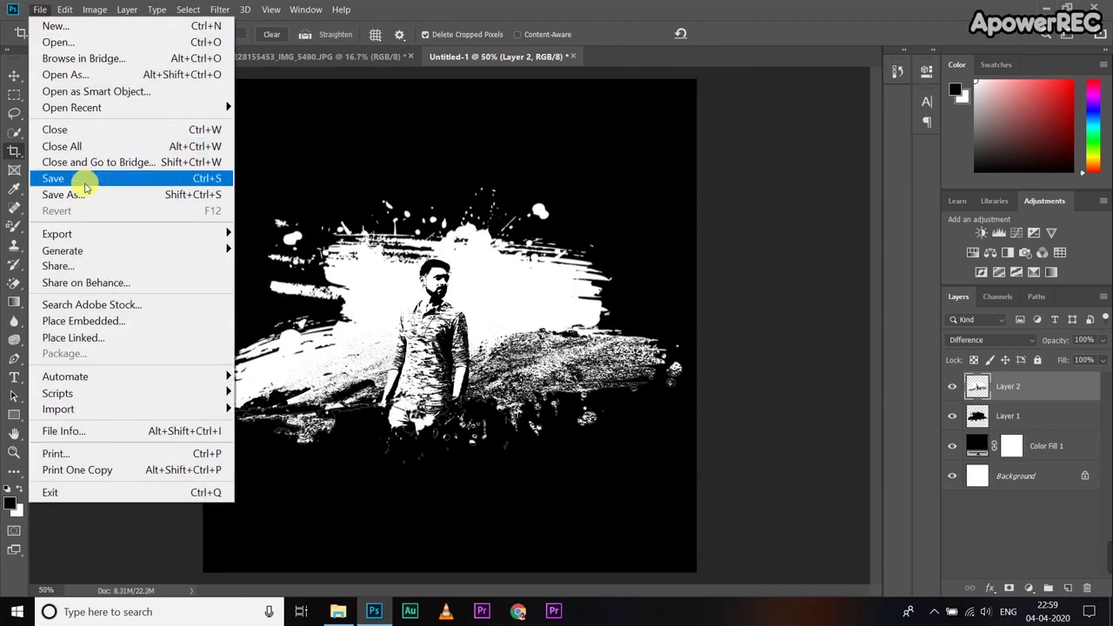
{"action": "left_click", "coordinate": [76, 194]}
{"action": "left_click", "coordinate": [287, 299]}
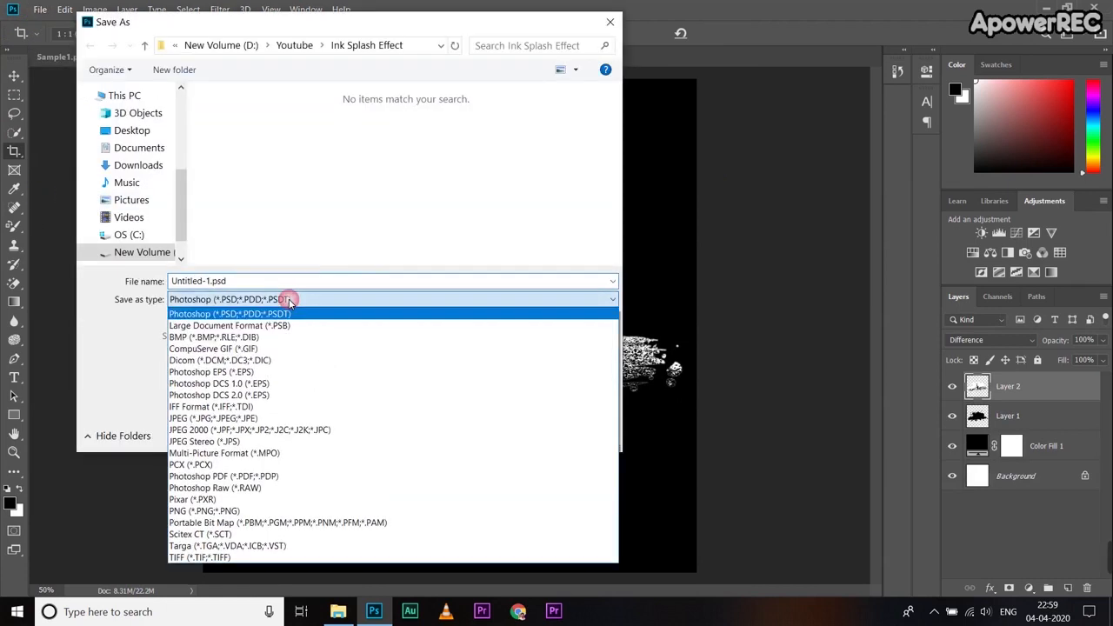
{"action": "left_click", "coordinate": [248, 420]}
{"action": "left_click", "coordinate": [218, 280]}
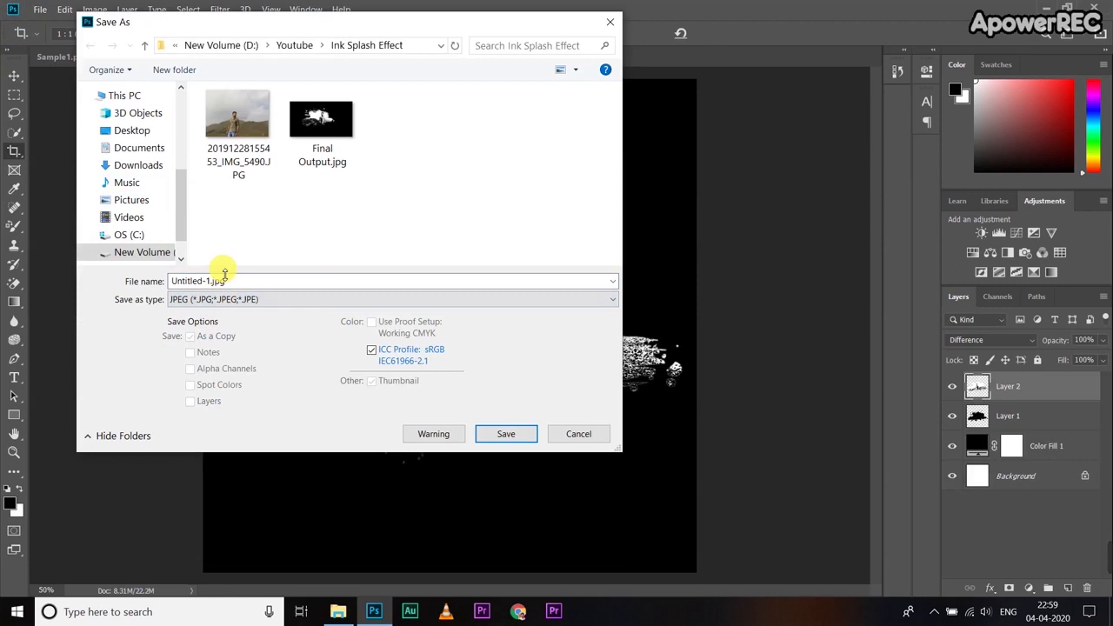
{"action": "left_click", "coordinate": [202, 285]}
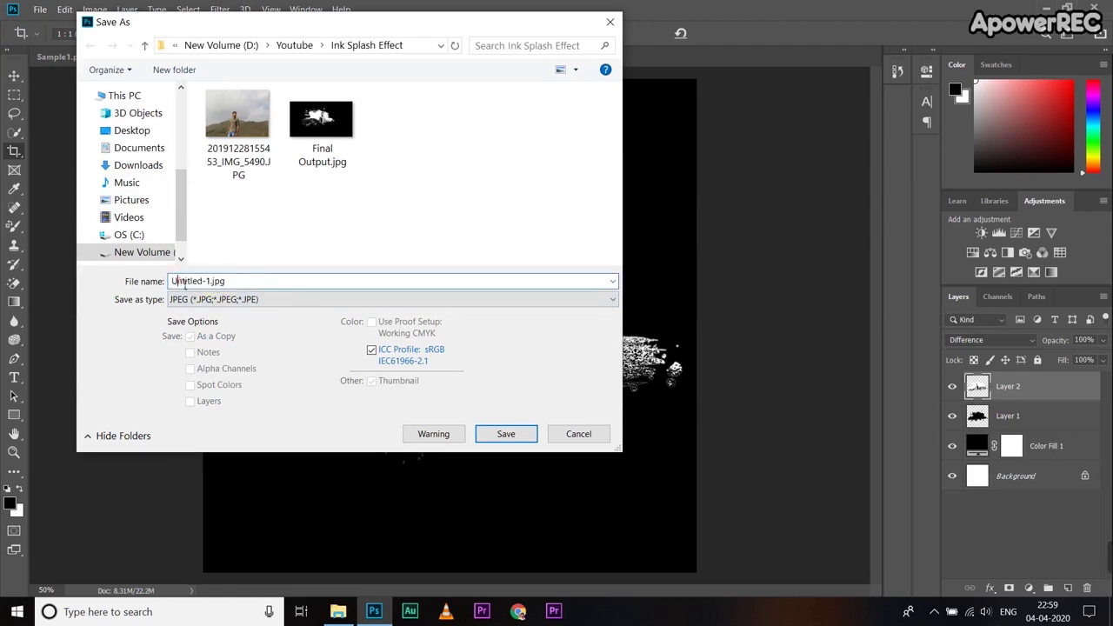
{"action": "type", "text": "Inksplash"}
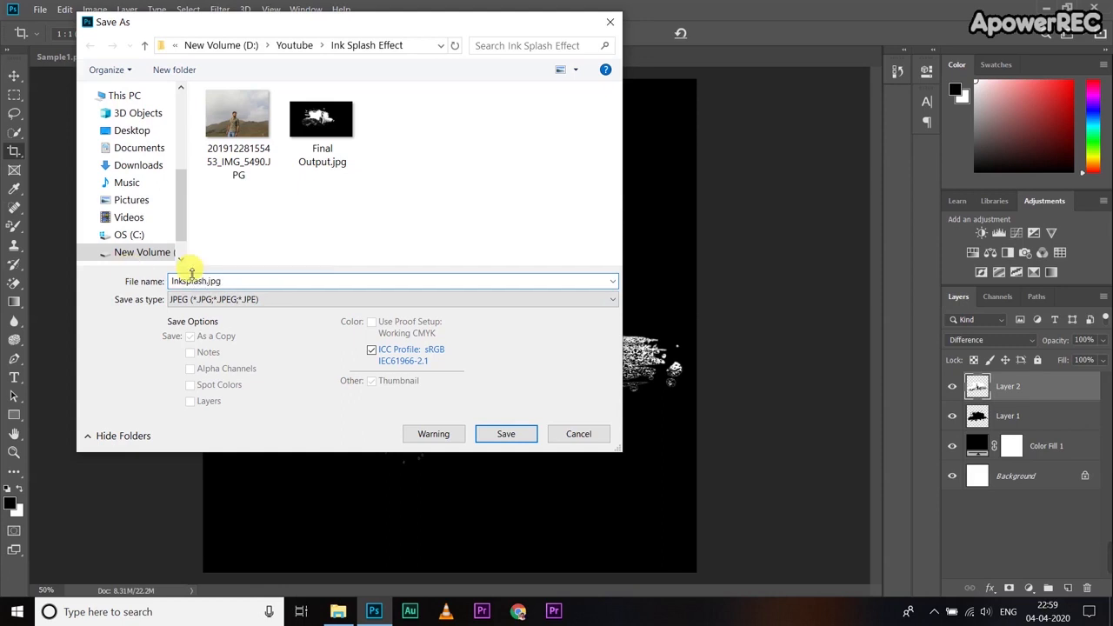
{"action": "left_click", "coordinate": [525, 435]}
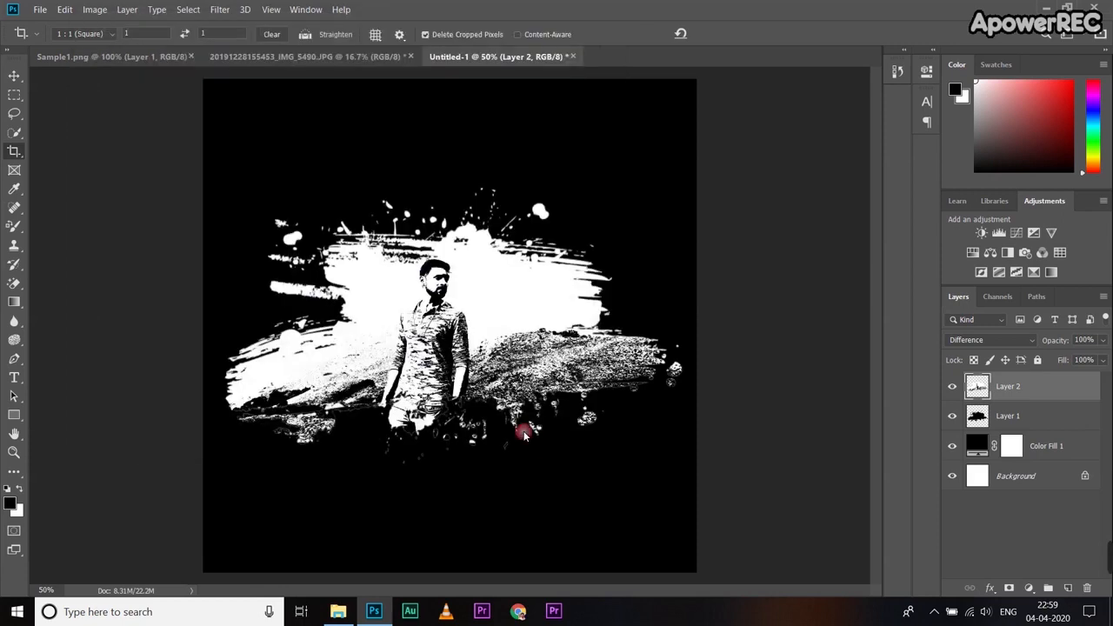
{"action": "left_click", "coordinate": [636, 140]}
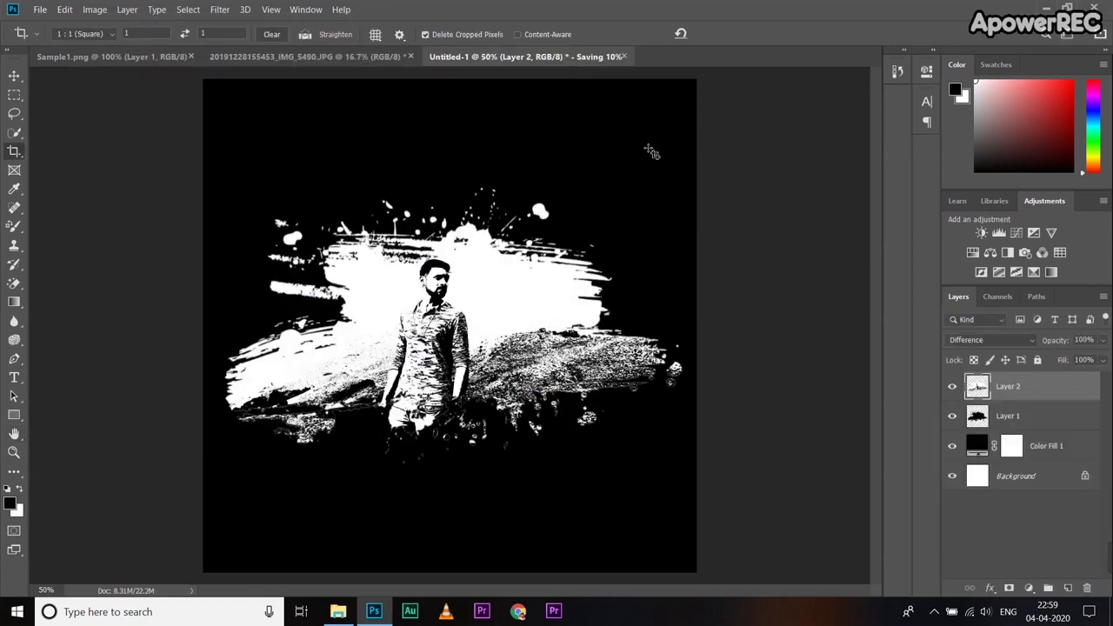
Step: Switch to File Explorer and open Inksplash.jpg from the Ink Splash Effect folder to check the saved image
{"action": "left_click", "coordinate": [336, 610]}
{"action": "left_click", "coordinate": [319, 194]}
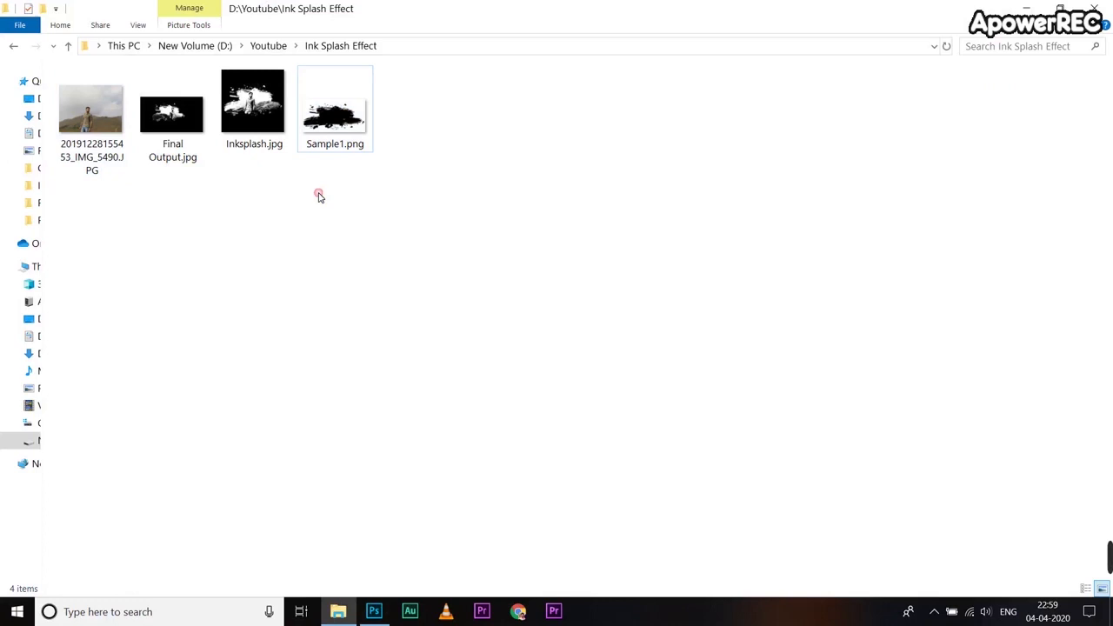
{"action": "left_click", "coordinate": [252, 102]}
{"action": "double_click", "coordinate": [252, 102]}
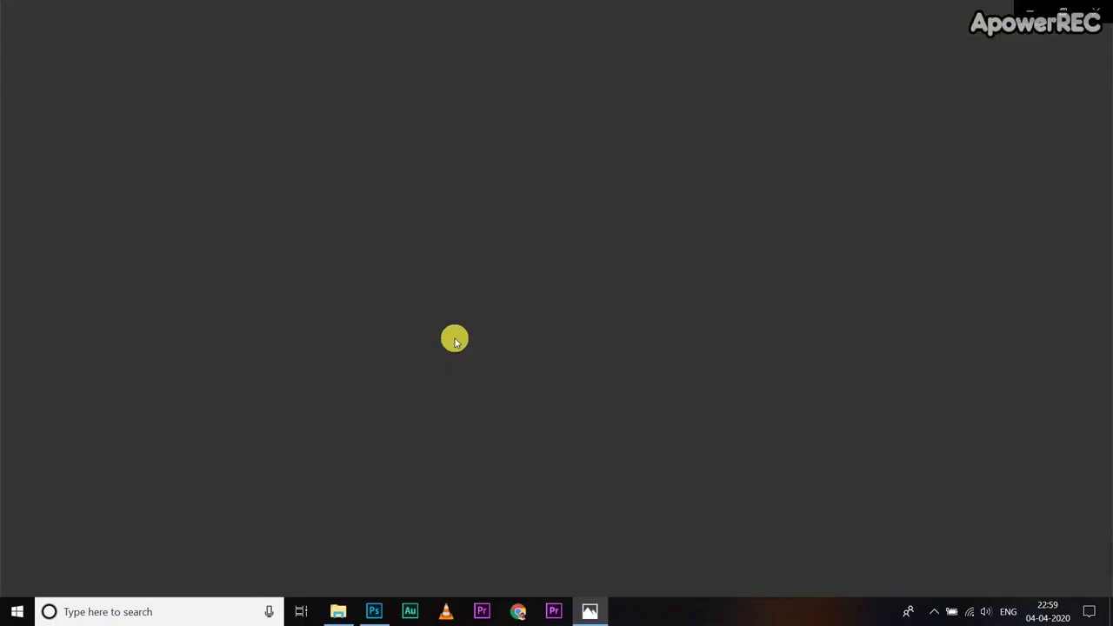
{"action": "left_click", "coordinate": [1098, 8]}
{"action": "double_click", "coordinate": [267, 117]}
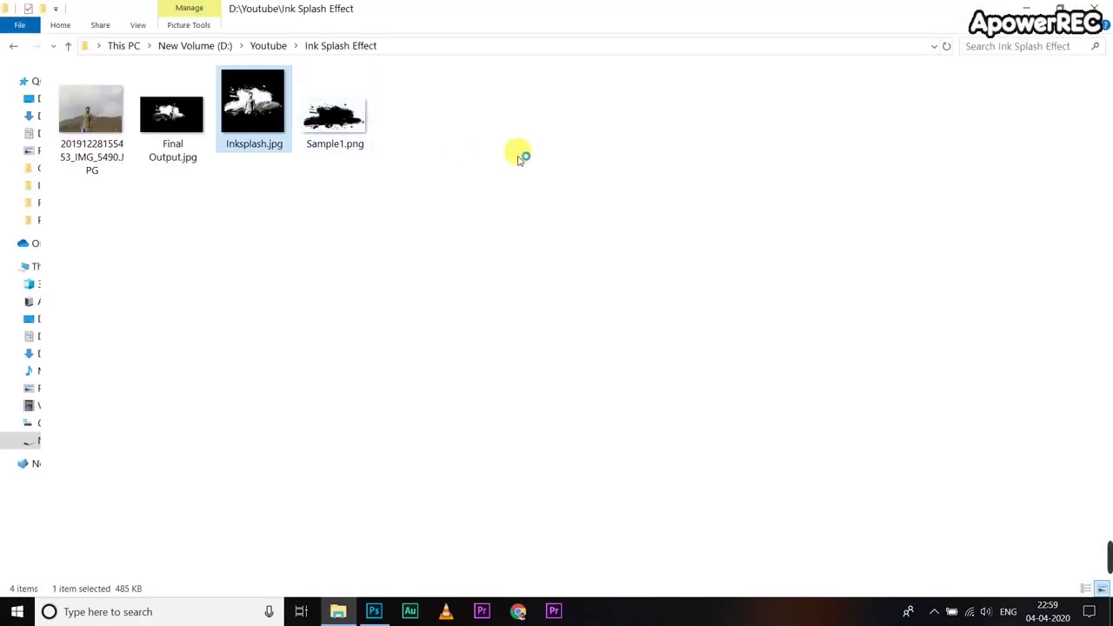